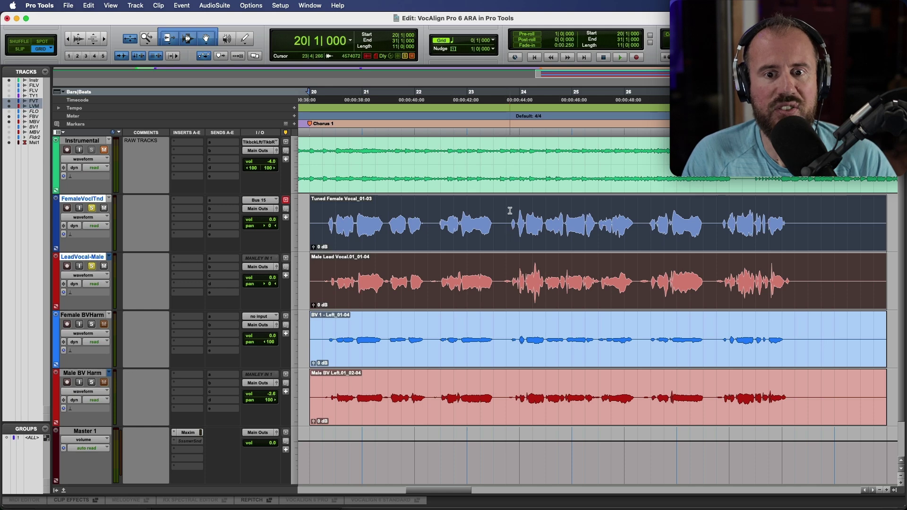
# Set the edit point at 23|4|000 in the Tuned Female Vocal clip.
pyautogui.click(510, 210)
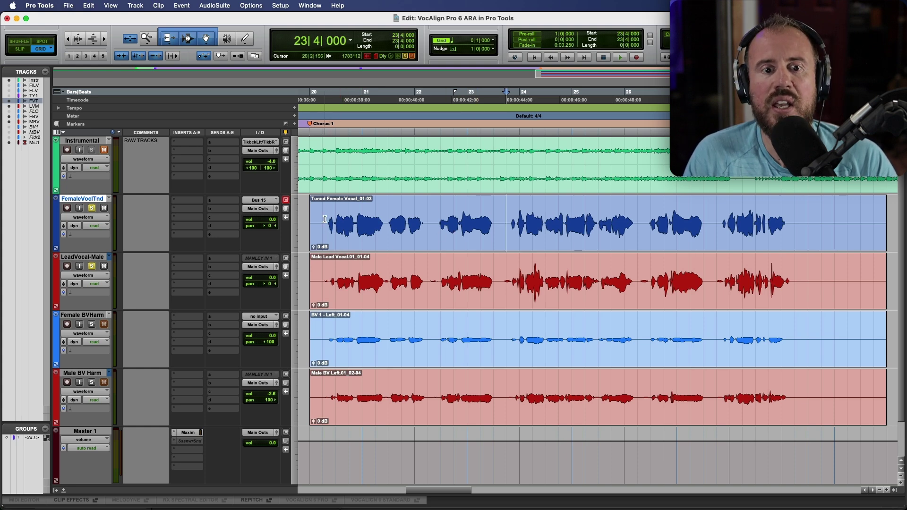
# Play the female and male lead vocals from bar 20, then set the edit point at bar 24.
pyautogui.click(325, 219)
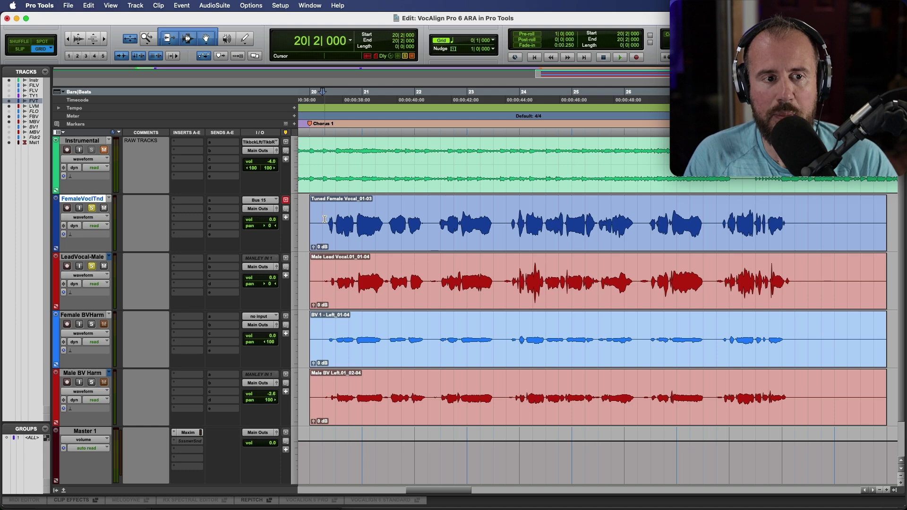
pyautogui.press('space')
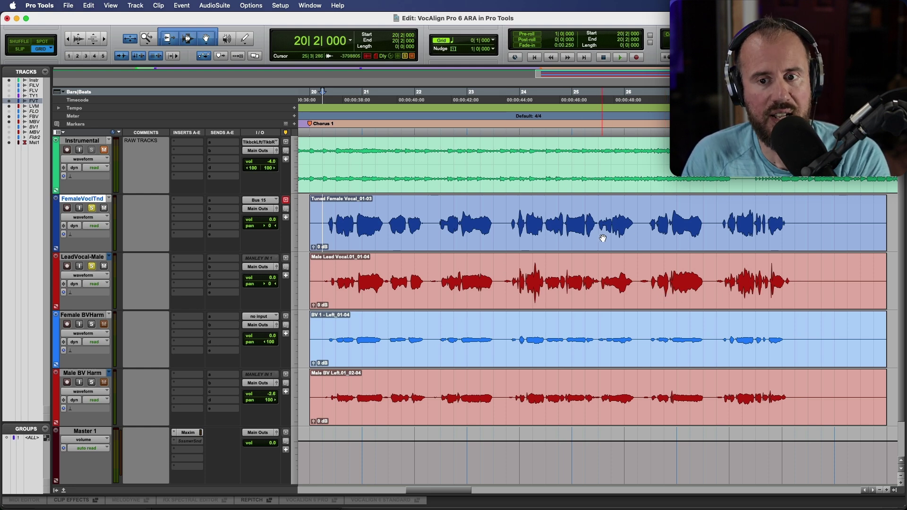
pyautogui.press('space')
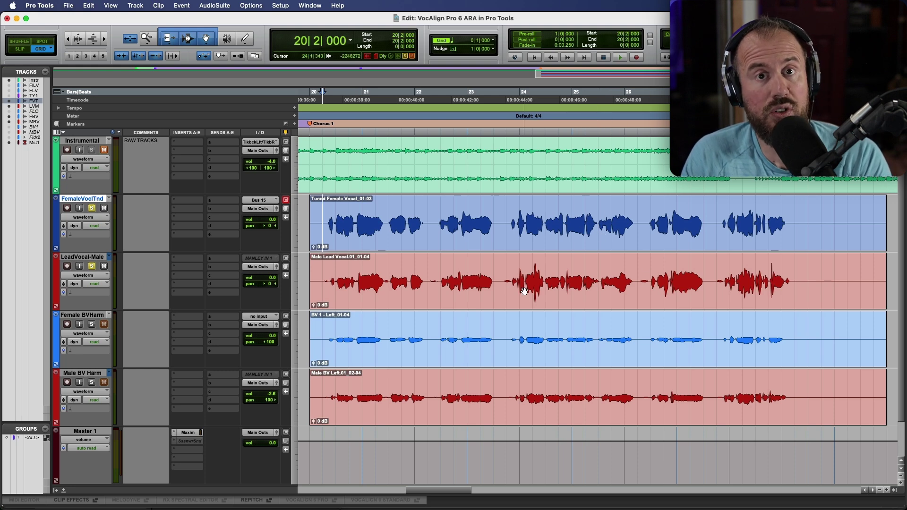
pyautogui.click(522, 223)
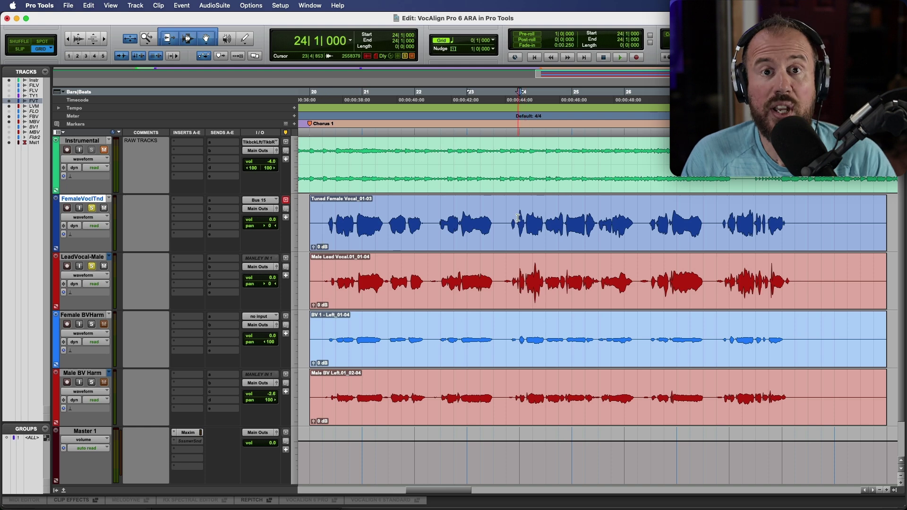
# Open the Tuned Female Vocal and Male Lead Vocal clips in the VocAlign 6 Pro editor.
pyautogui.click(490, 237)
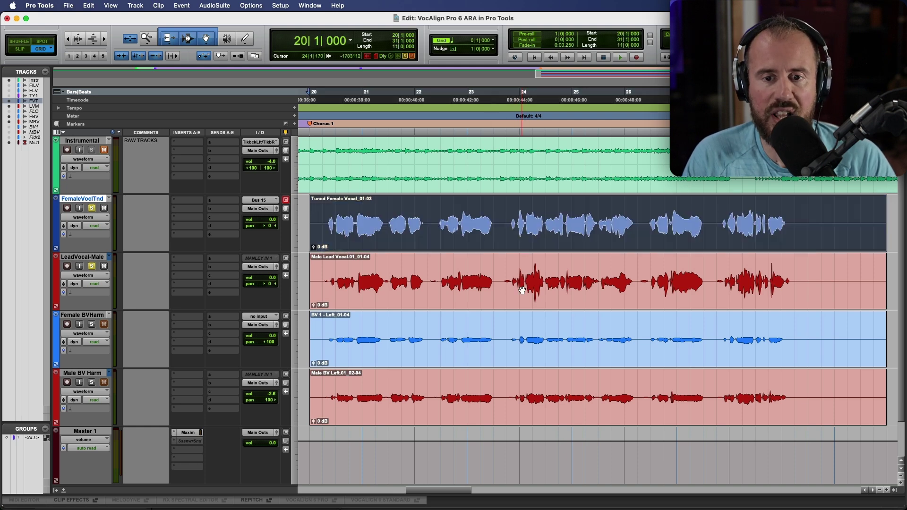
pyautogui.keyDown('shift'); pyautogui.click(520, 287); pyautogui.keyUp('shift')
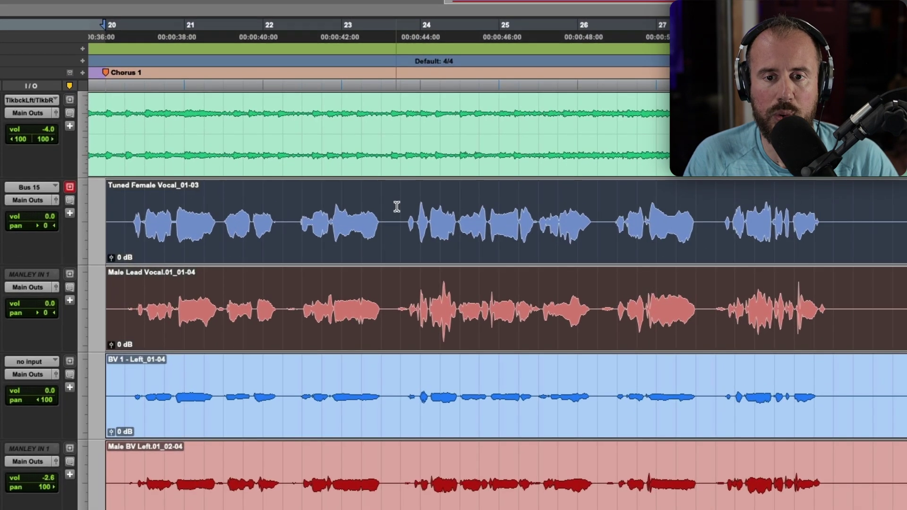
pyautogui.rightClick(506, 213)
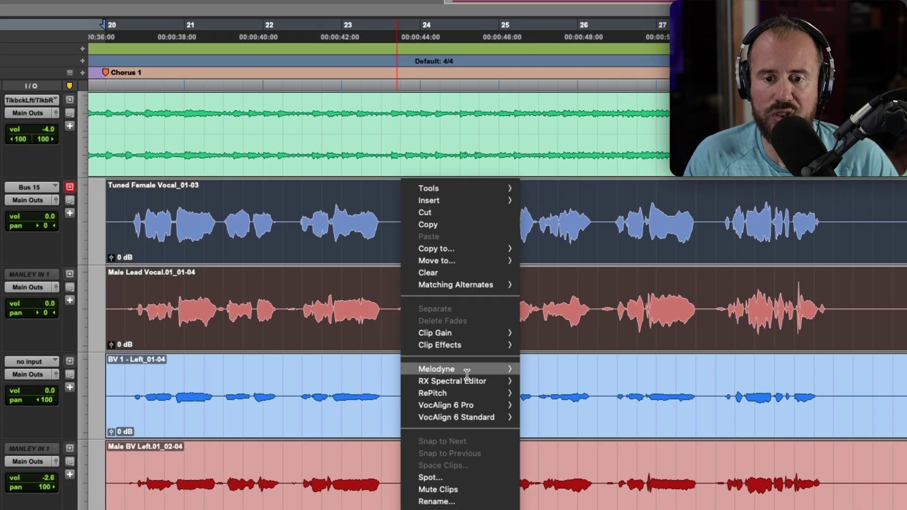
pyautogui.moveTo(459, 406)
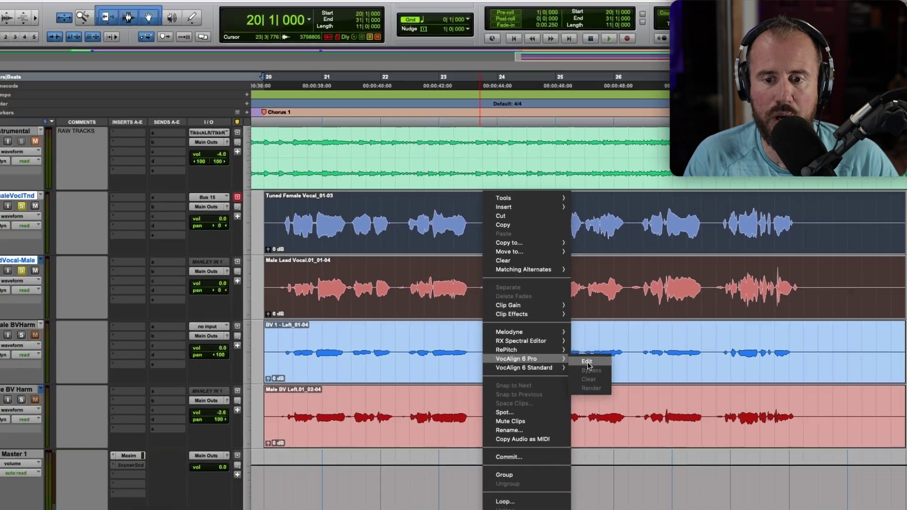
pyautogui.click(588, 362)
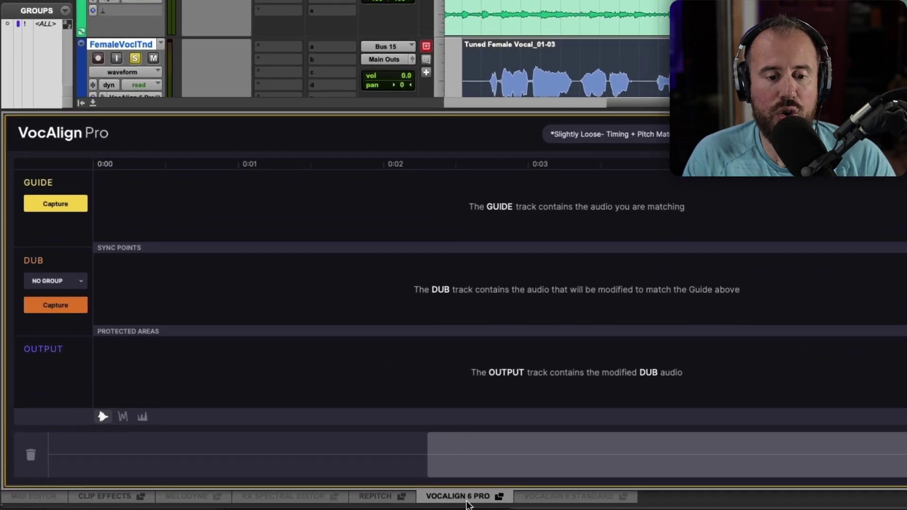
# Dock the VocAlign 6 Pro editor inside the edit window instead of a floating window.
pyautogui.click(468, 499)
pyautogui.click(472, 498)
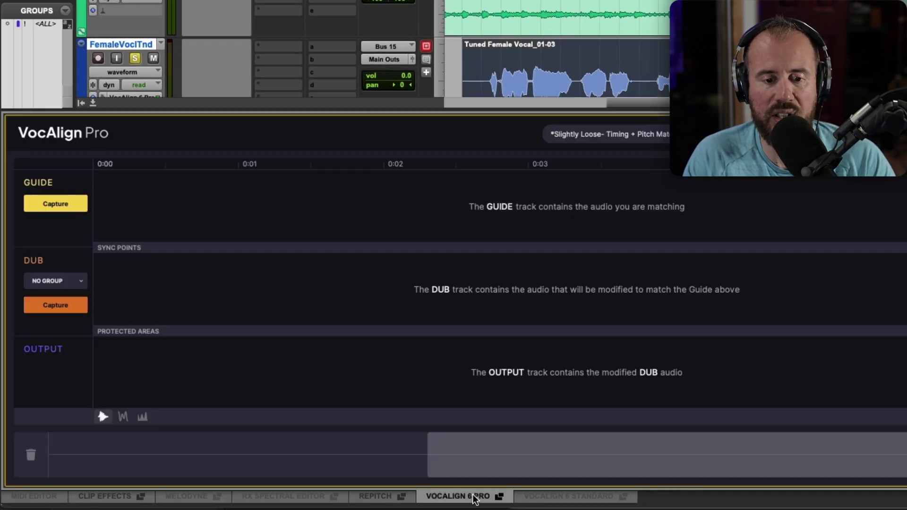
pyautogui.click(500, 497)
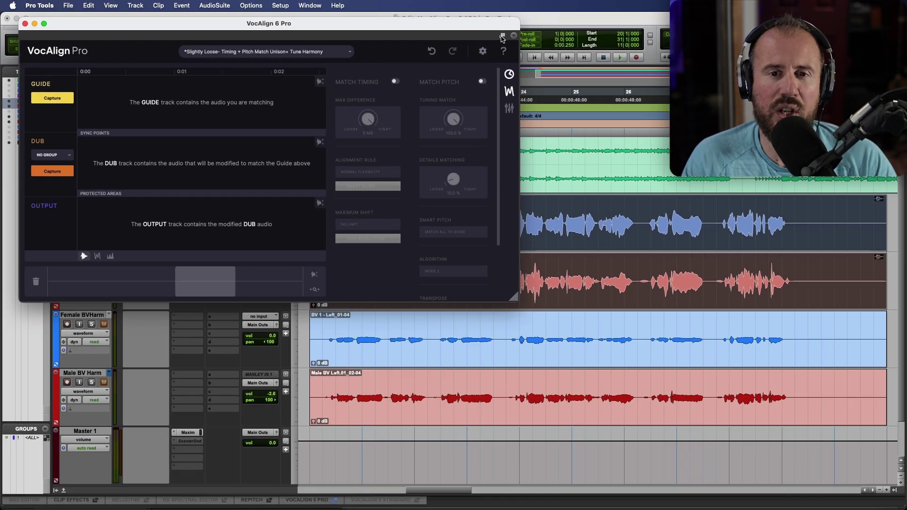
pyautogui.click(502, 37)
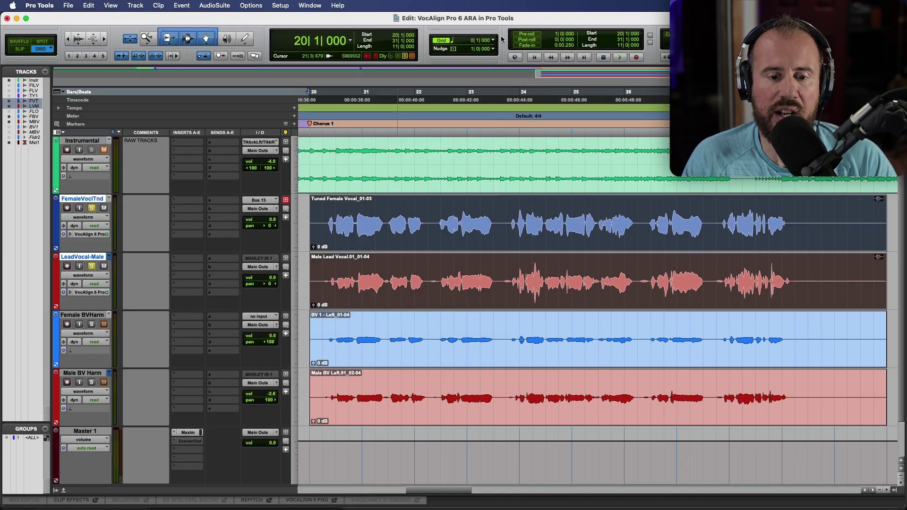
pyautogui.click(312, 501)
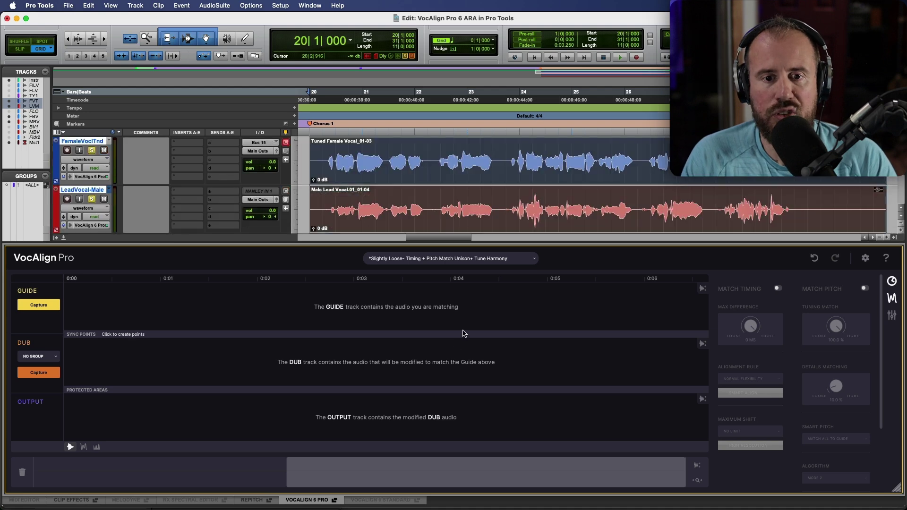
# Capture the Tuned Female Vocal as guide, keeping the Slightly Loose Unison+ Tune Harmony preset.
pyautogui.click(512, 172)
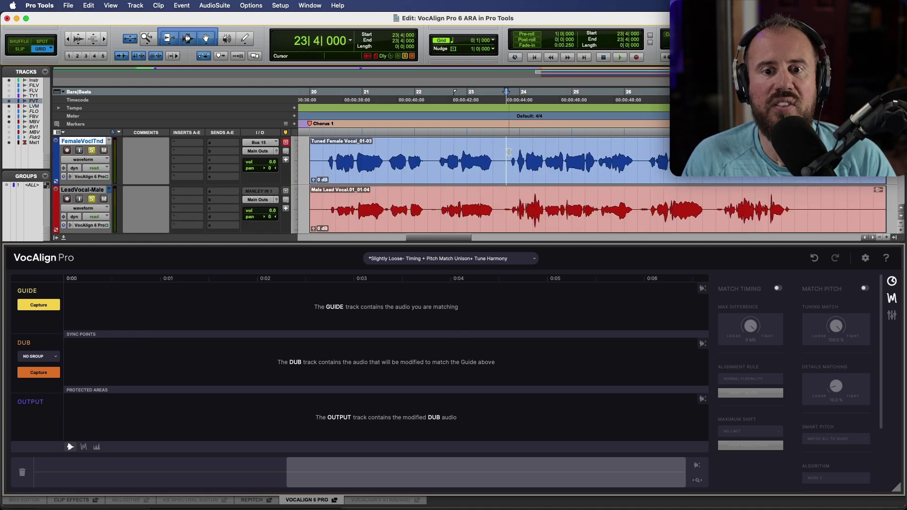
pyautogui.click(513, 172)
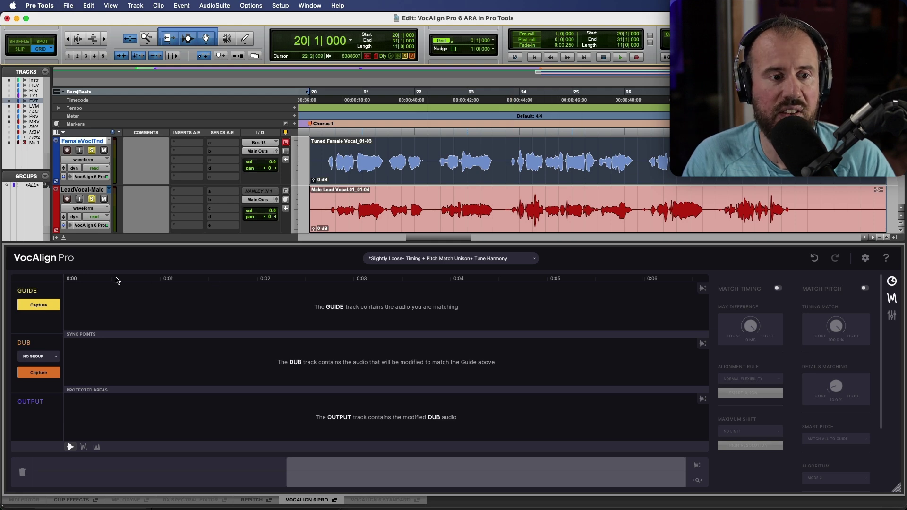
pyautogui.click(49, 306)
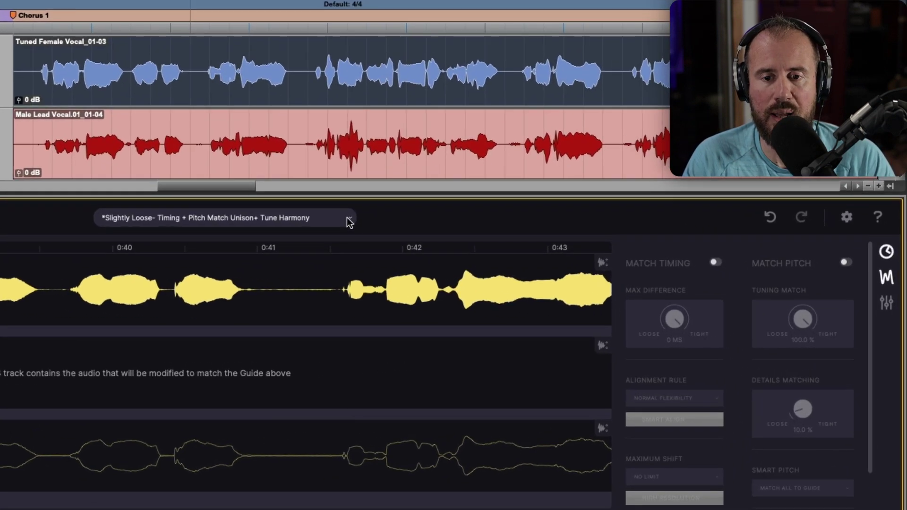
pyautogui.click(533, 258)
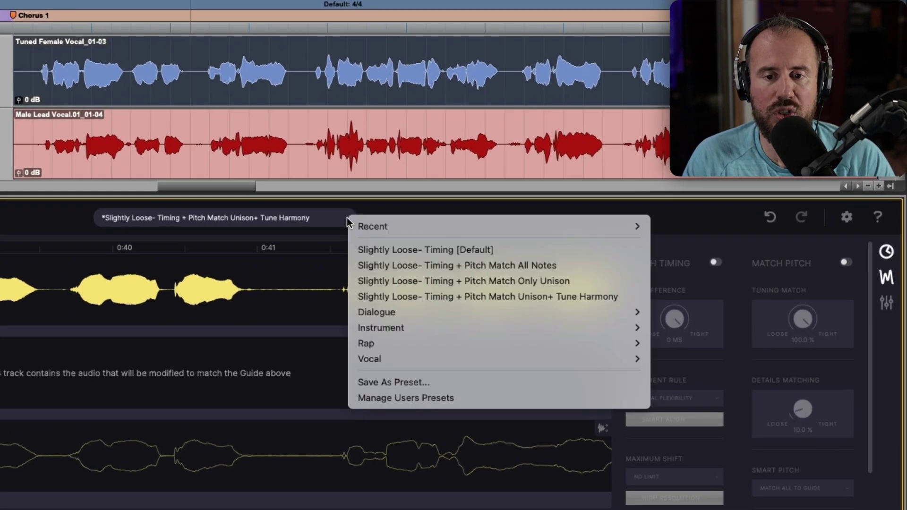
pyautogui.click(15, 226)
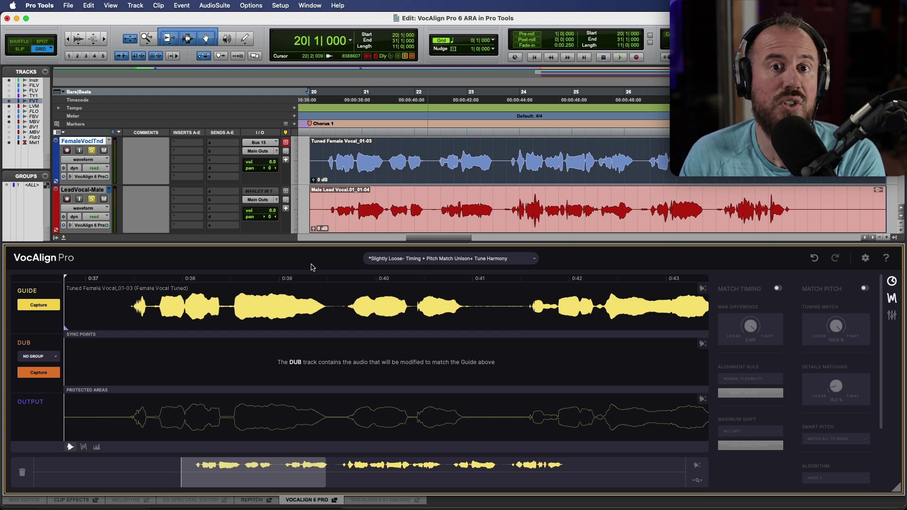
pyautogui.click(574, 224)
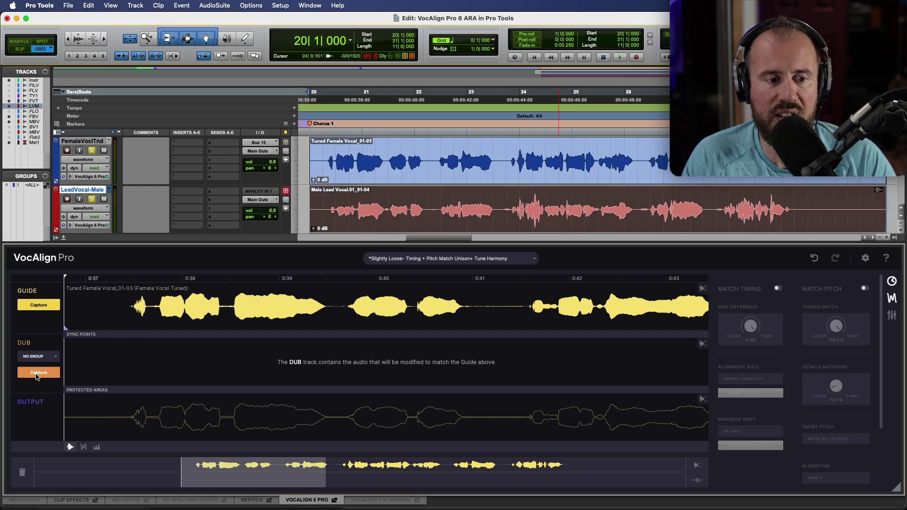
# Capture the Male Lead Vocal into the DUB lane and preview the aligned output.
pyautogui.click(39, 373)
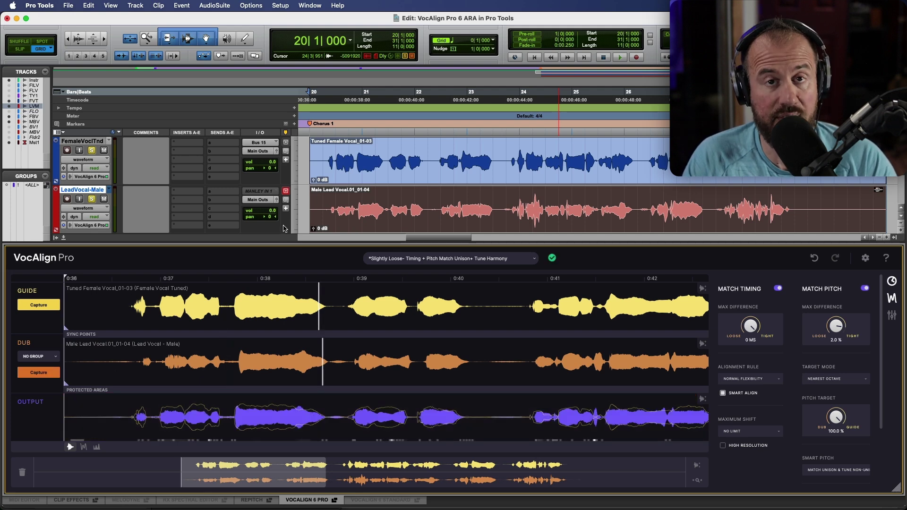
pyautogui.press('space')
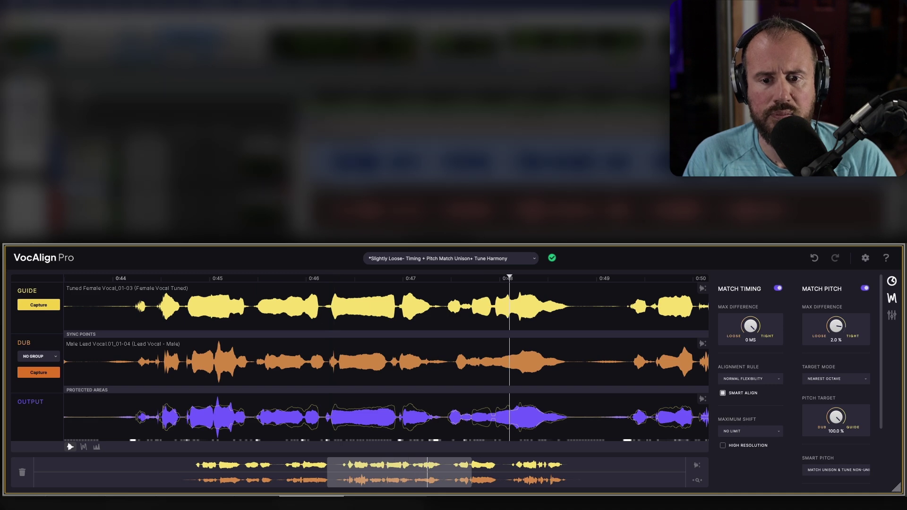
pyautogui.press('space')
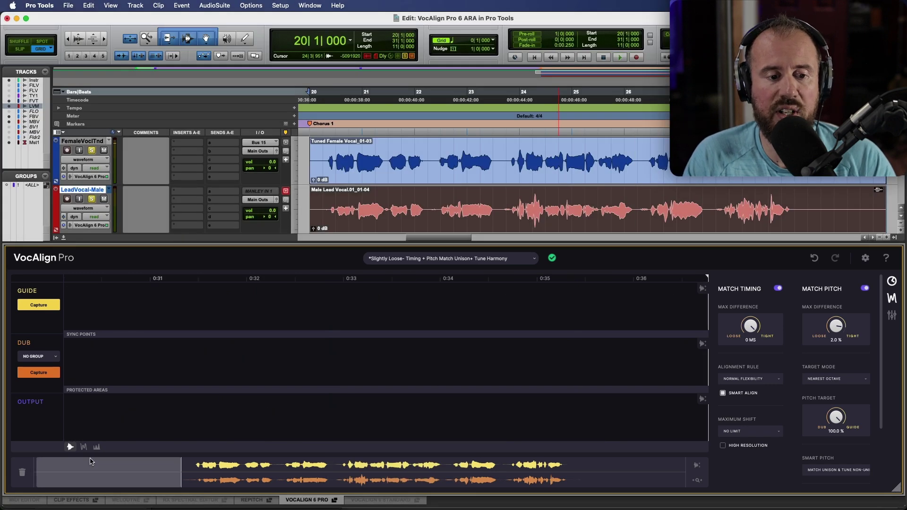
pyautogui.moveTo(113, 472); pyautogui.dragTo(235, 474)
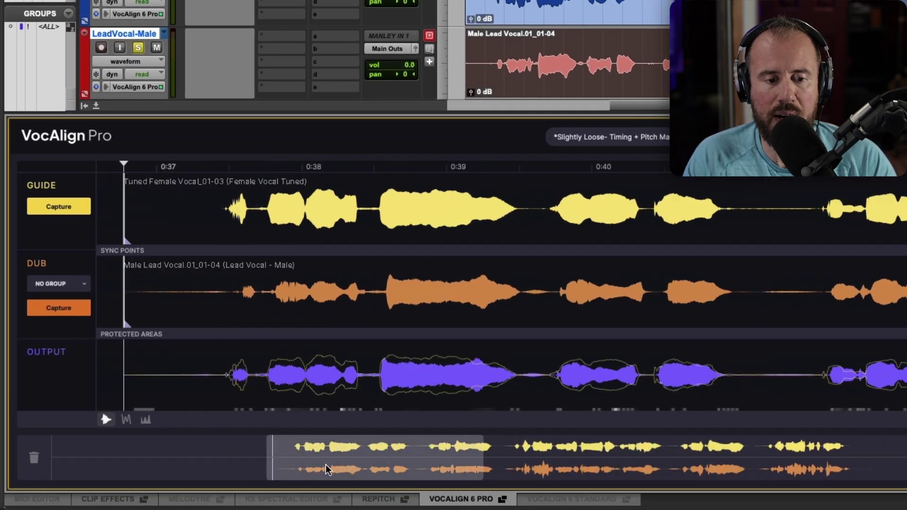
# Zoom the vocal lanes to 0:37–0:39 and review the timing and pitch settings panels.
pyautogui.moveTo(325, 464); pyautogui.dragTo(352, 467)
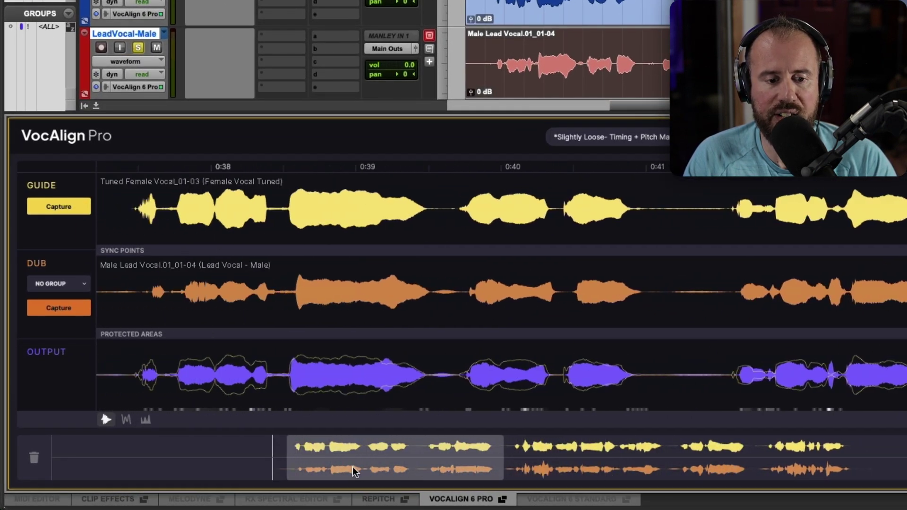
pyautogui.moveTo(295, 462)
pyautogui.mouseDown()
pyautogui.moveTo(249, 461)
pyautogui.moveTo(293, 462)
pyautogui.mouseUp()
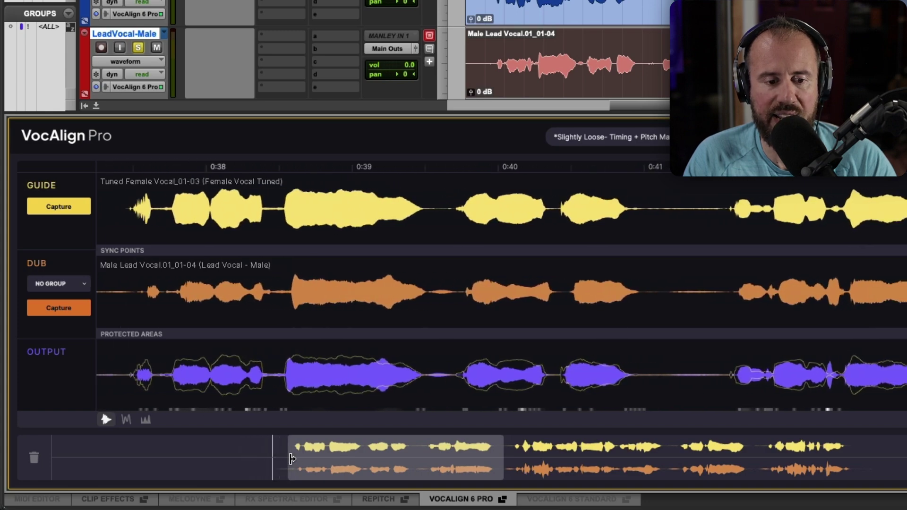
pyautogui.moveTo(502, 457); pyautogui.dragTo(420, 466)
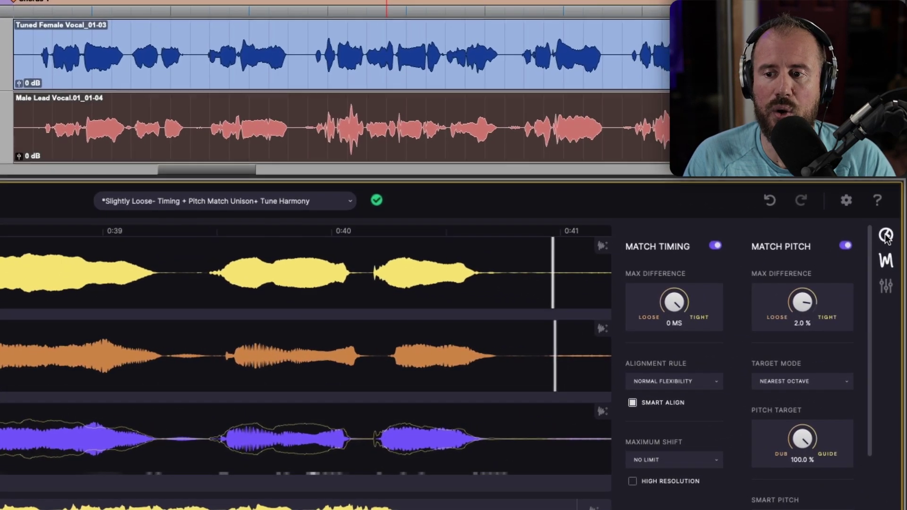
pyautogui.click(892, 286)
pyautogui.click(887, 259)
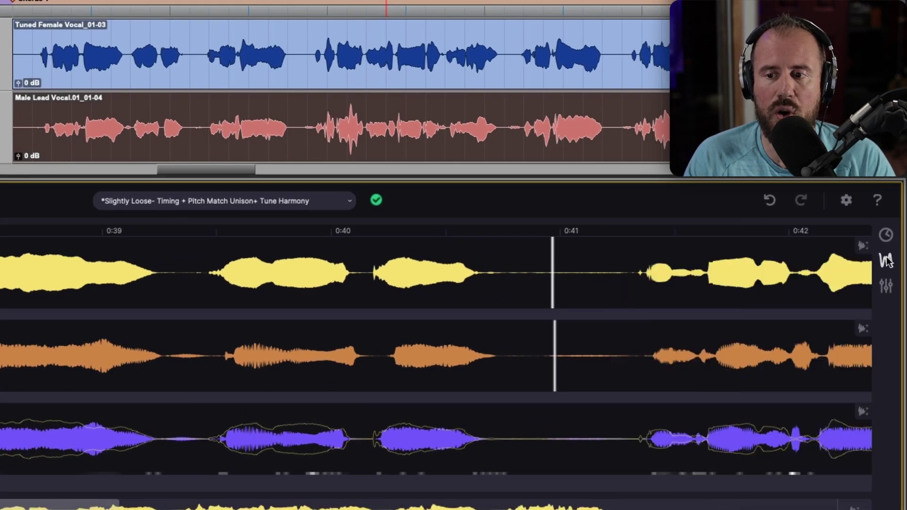
pyautogui.click(887, 259)
pyautogui.click(886, 235)
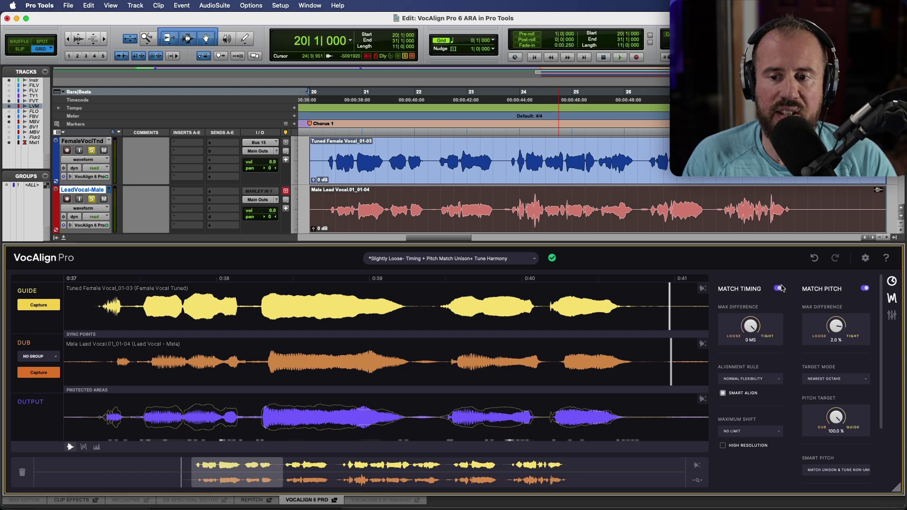
# A/B the output with Match Timing off and on, then show Match Pitch beside timing.
pyautogui.click(892, 300)
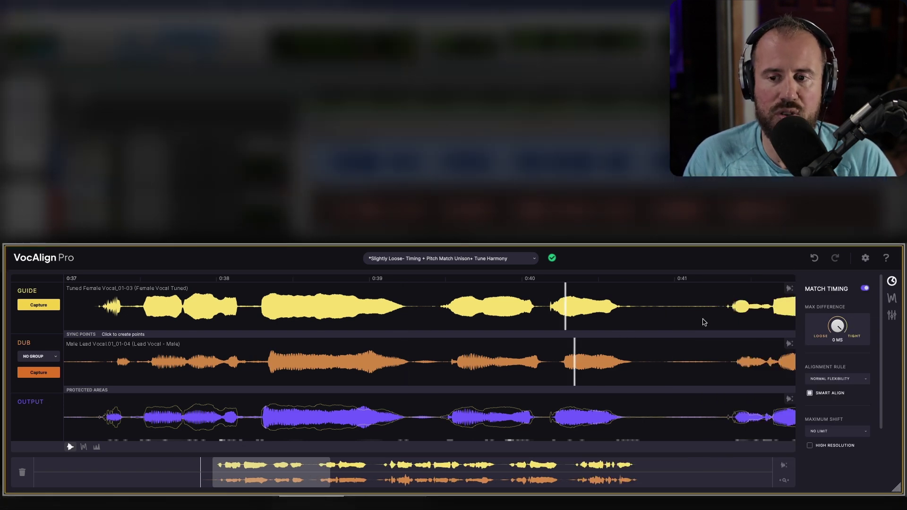
pyautogui.click(865, 288)
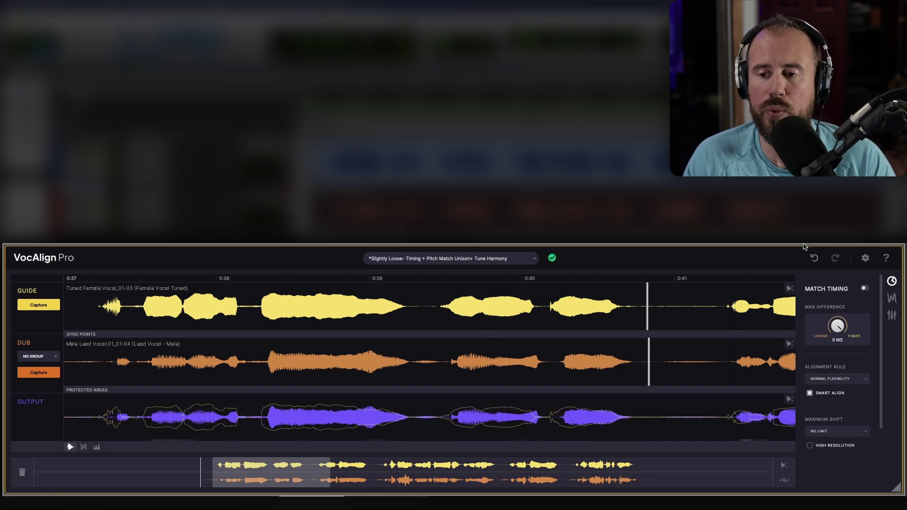
pyautogui.click(865, 289)
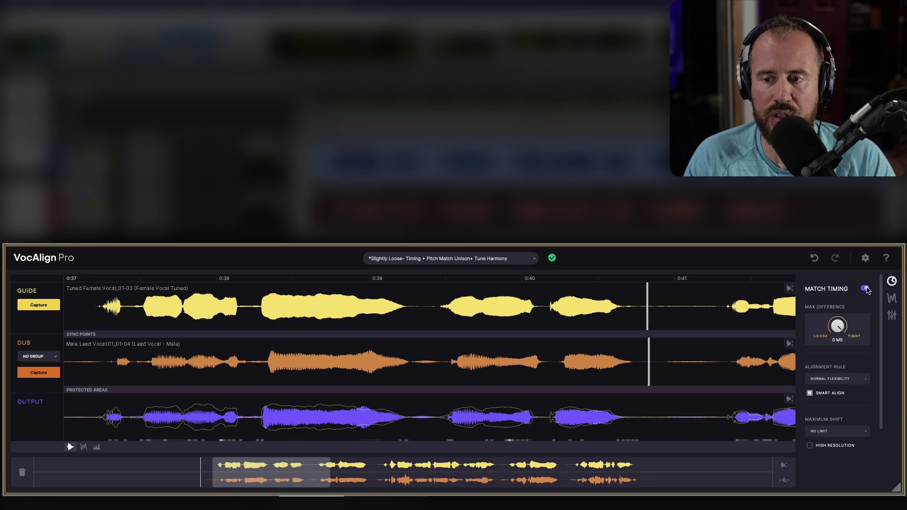
pyautogui.click(891, 298)
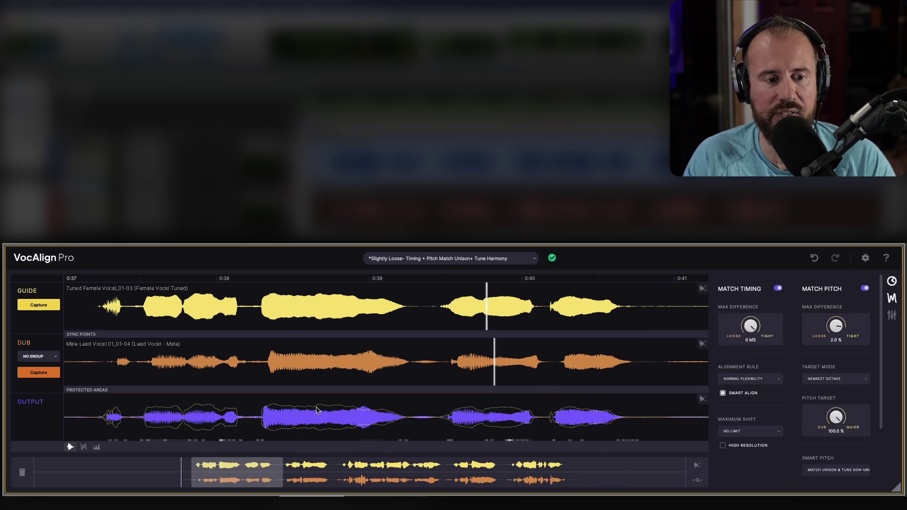
# In the pitch-curve view, A/B Match Pitch and raise its max difference to 1.2% (timing 4 ms).
pyautogui.click(83, 448)
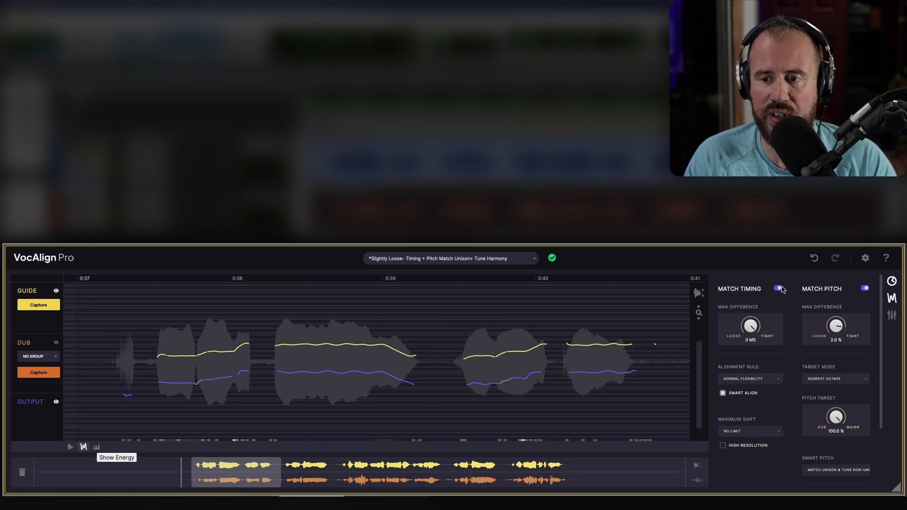
pyautogui.click(866, 289)
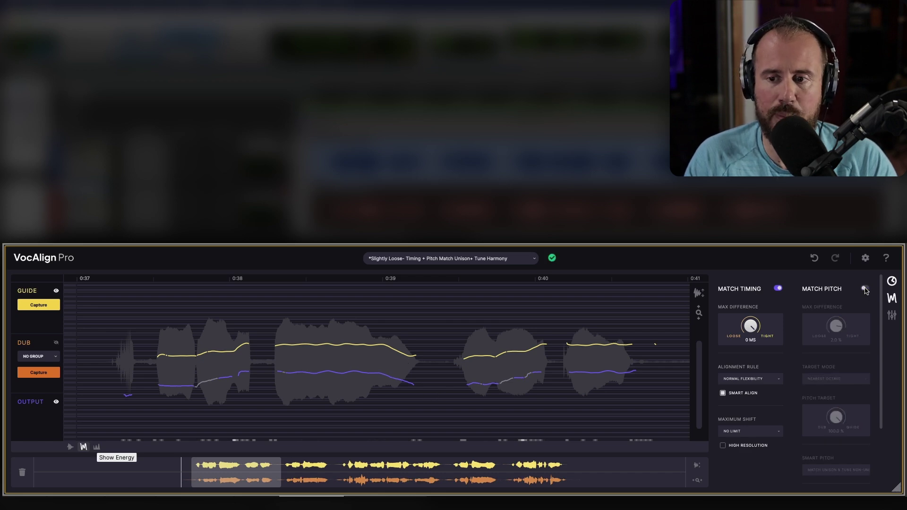
pyautogui.click(865, 289)
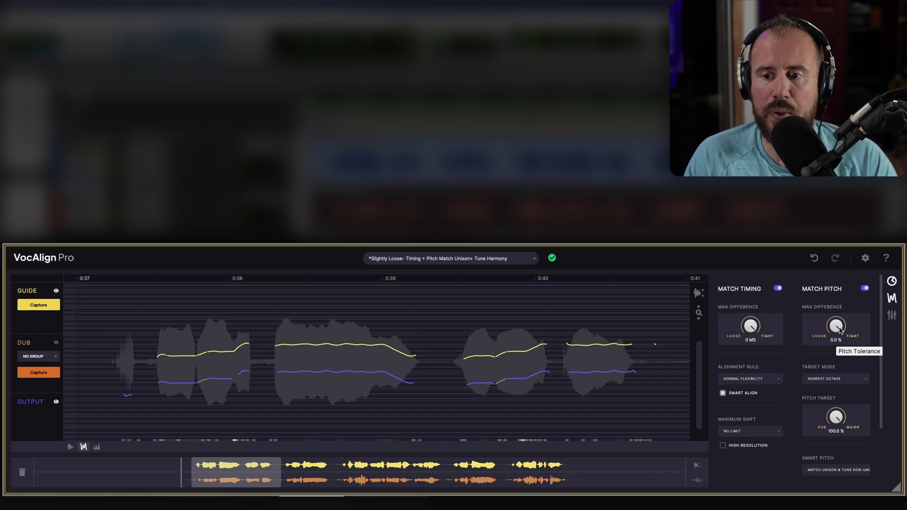
pyautogui.moveTo(840, 331); pyautogui.dragTo(837, 332)
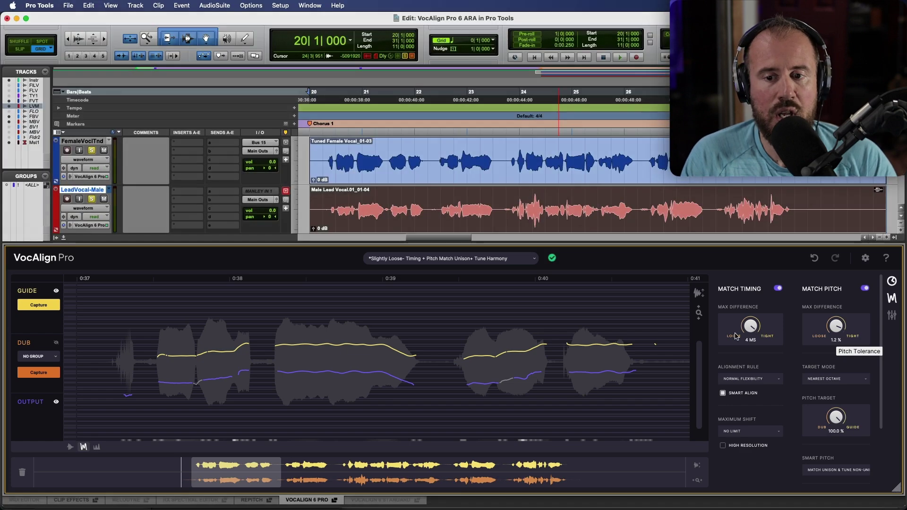
# Switch back to waveform lanes and play the chorus from bar 20 to hear the alignment.
pyautogui.click(70, 447)
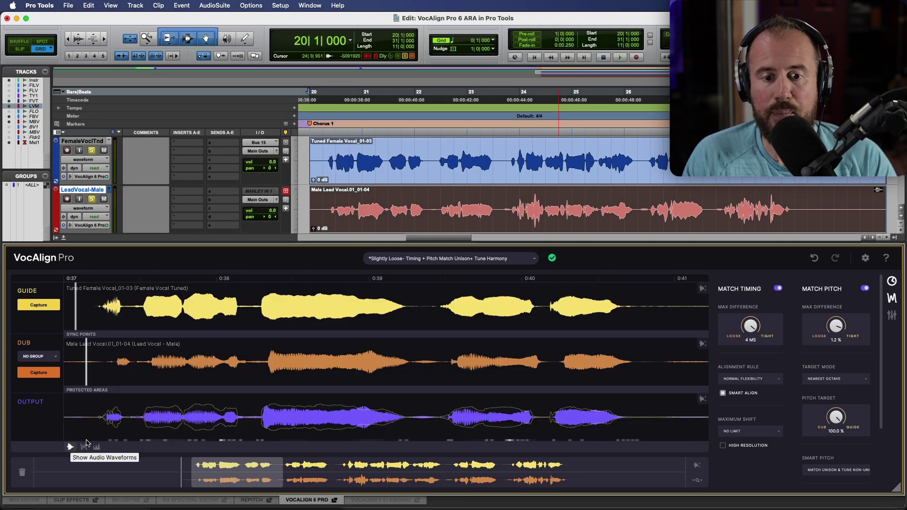
pyautogui.click(323, 156)
pyautogui.press('space')
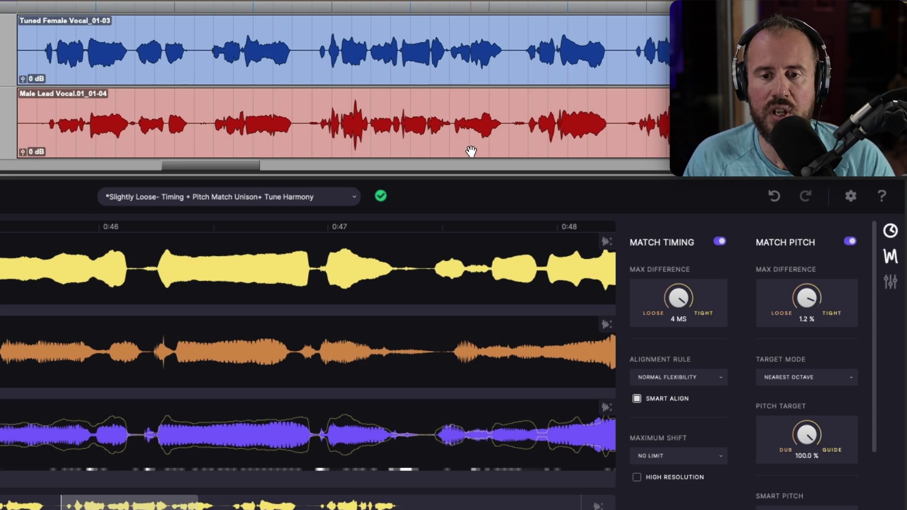
pyautogui.click(471, 151)
pyautogui.rightClick(330, 101)
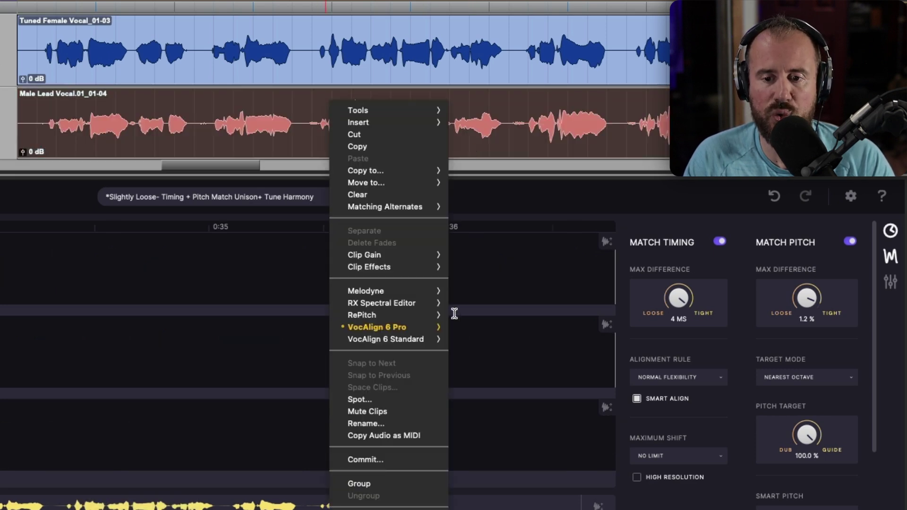
pyautogui.moveTo(410, 327)
pyautogui.click(502, 342)
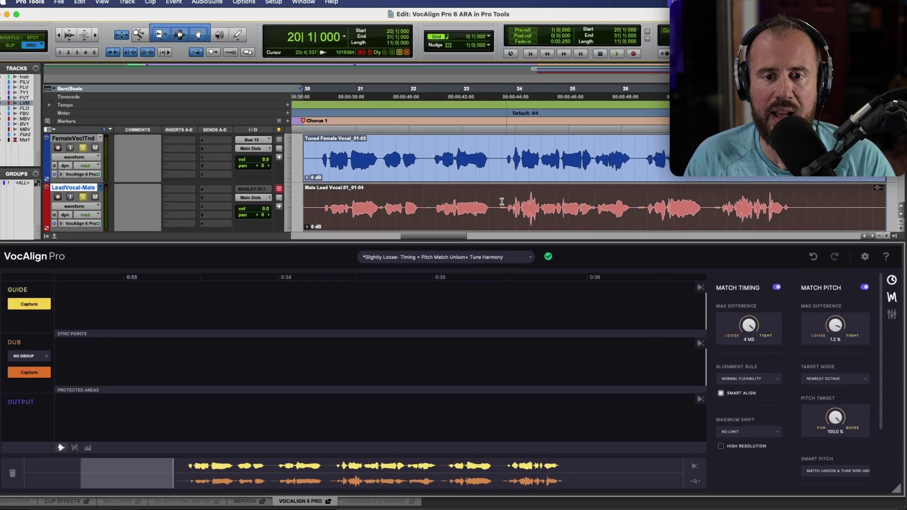
pyautogui.click(502, 202)
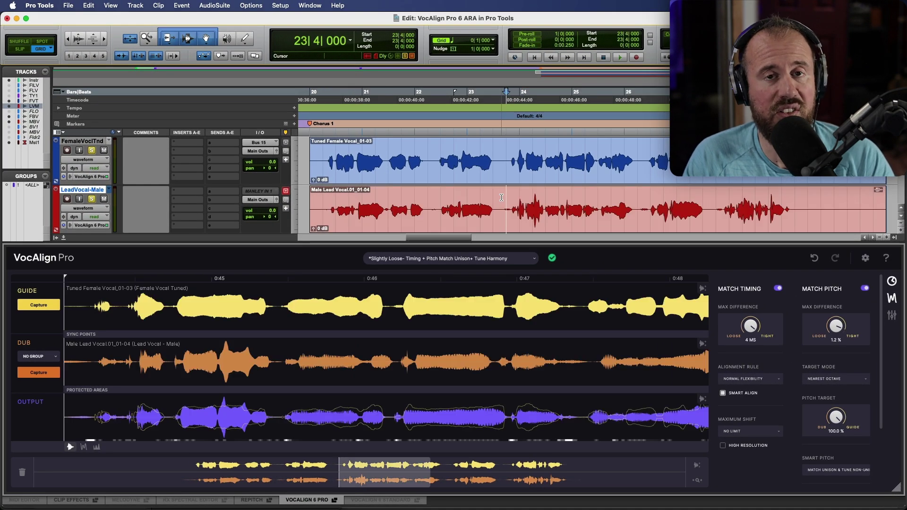
pyautogui.press('space')
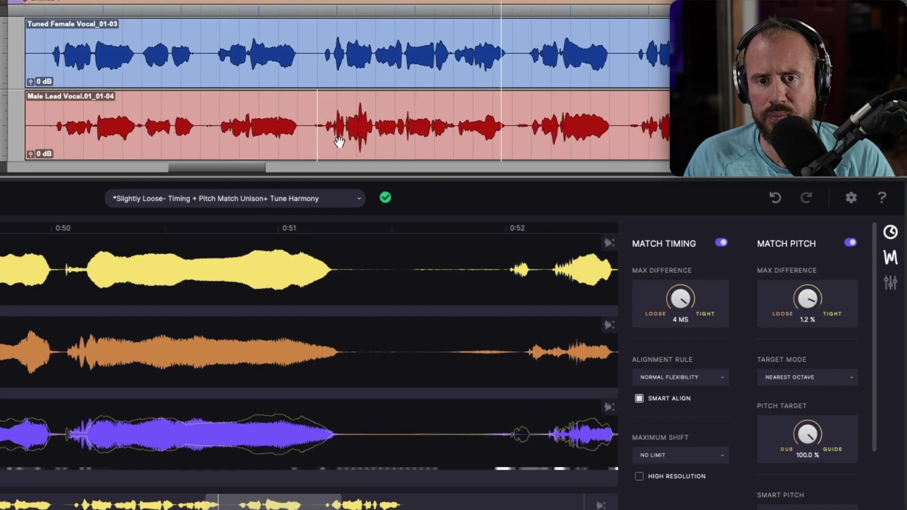
pyautogui.click(525, 217)
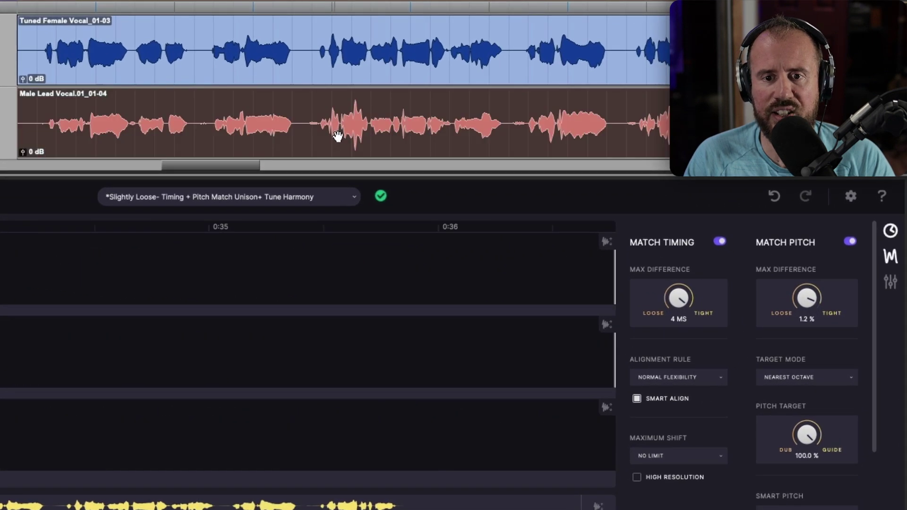
pyautogui.rightClick(525, 217)
pyautogui.moveTo(402, 327)
pyautogui.click(480, 329)
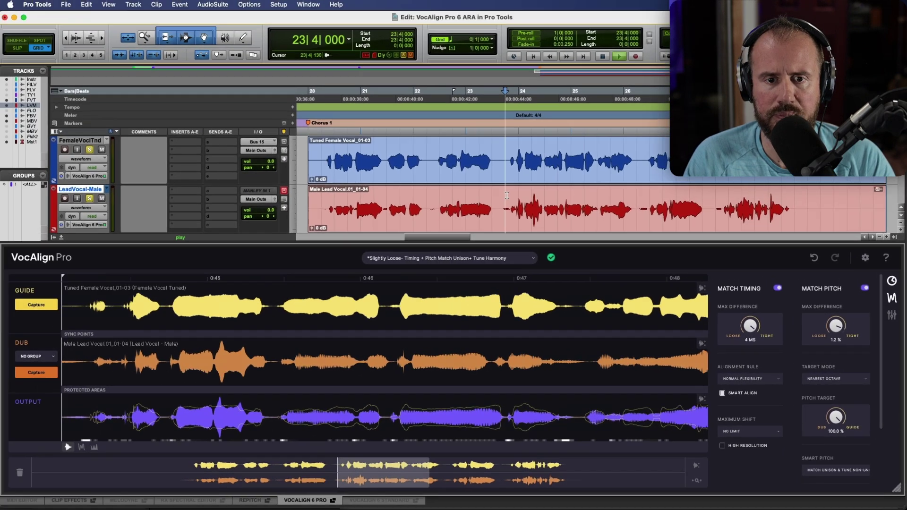
pyautogui.press('space')
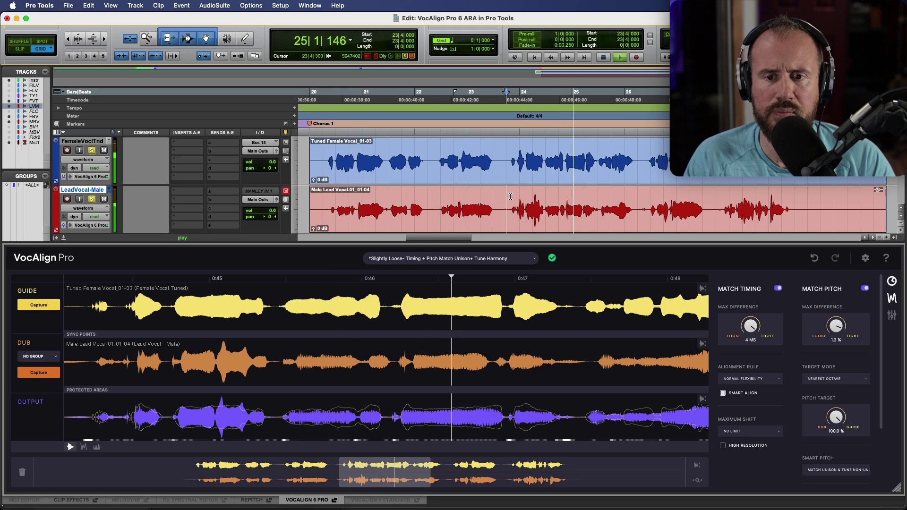
pyautogui.press('space')
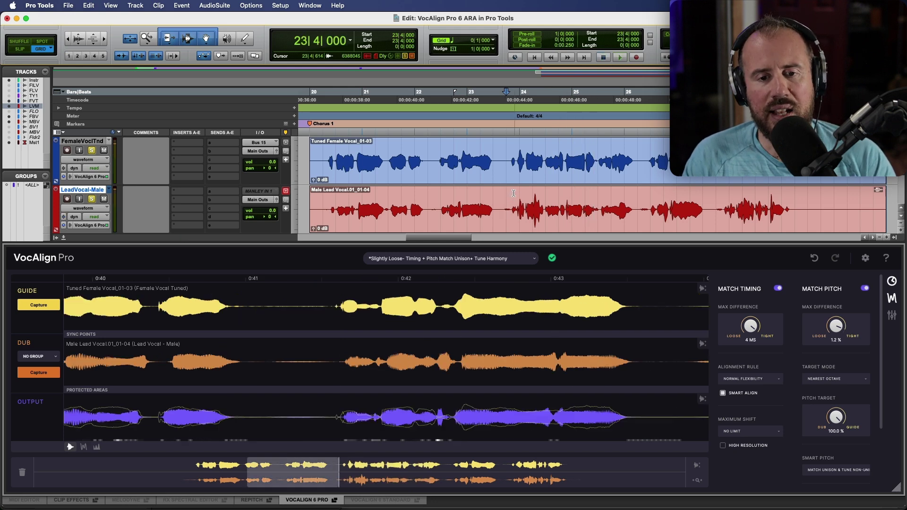
pyautogui.click(320, 501)
# Select the BV 1 and Male BV Left clips, solo both harmony tracks, and play them.
pyautogui.click(451, 313)
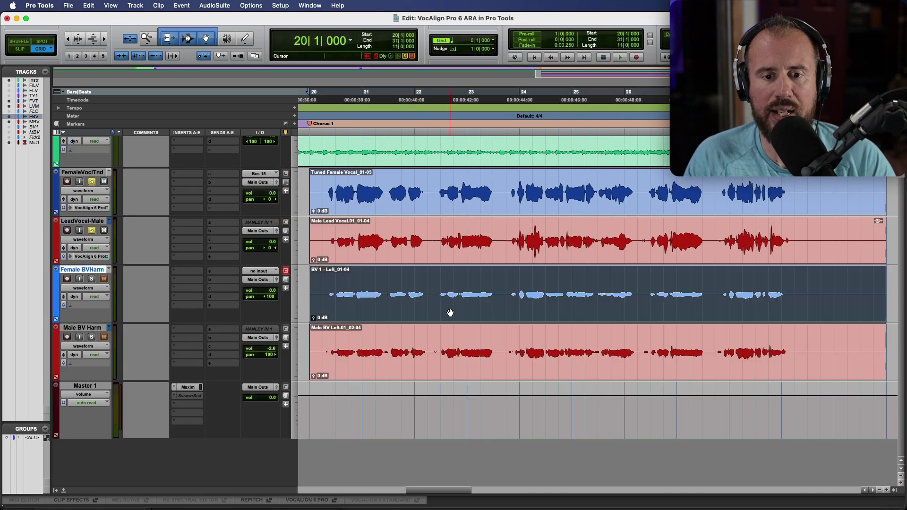
pyautogui.keyDown('shift'); pyautogui.click(462, 369); pyautogui.keyUp('shift')
pyautogui.hotkey('shift', 's')
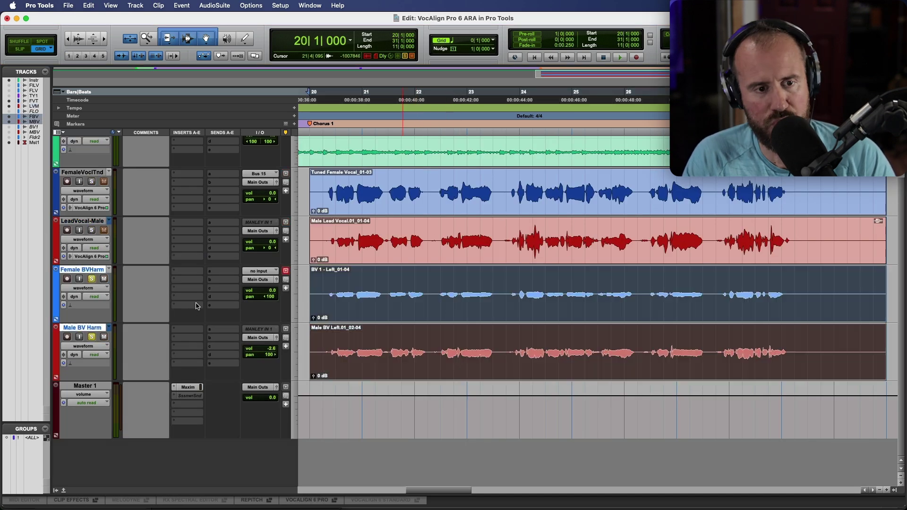
pyautogui.press('space')
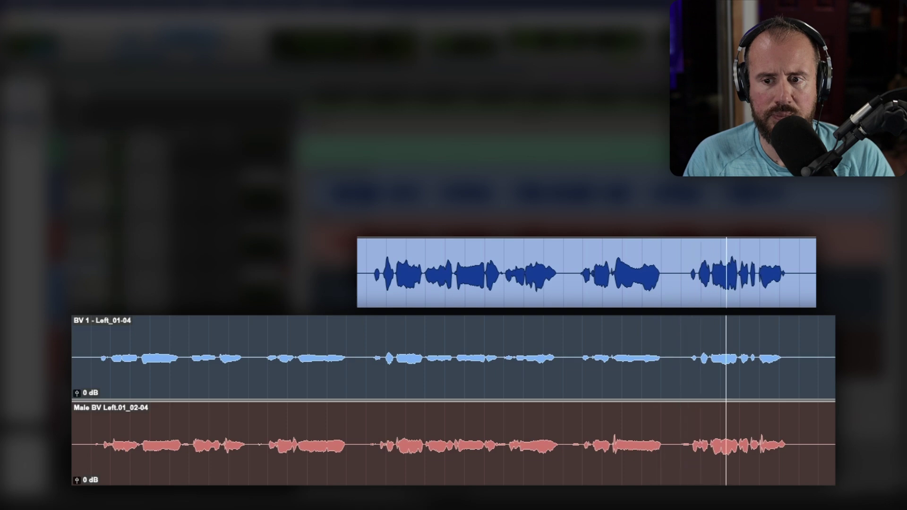
pyautogui.press('space')
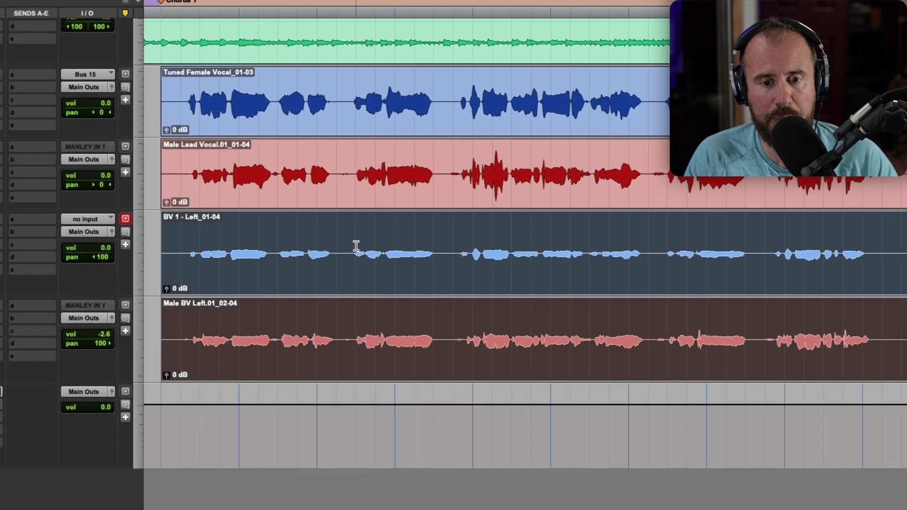
# Open the BV 1 harmony clip in the VocAlign 6 Pro editor via VocAlign 6 Pro > Edit.
pyautogui.rightClick(439, 291)
pyautogui.moveTo(417, 329)
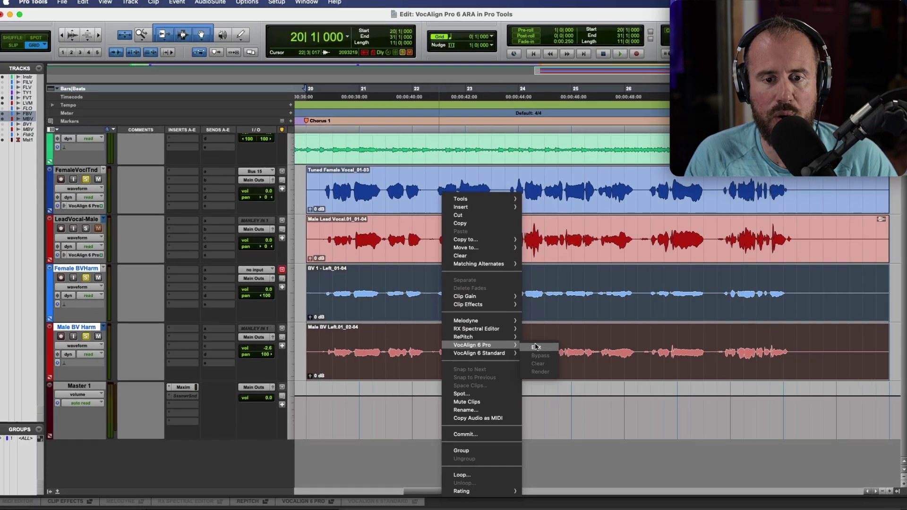
pyautogui.click(536, 347)
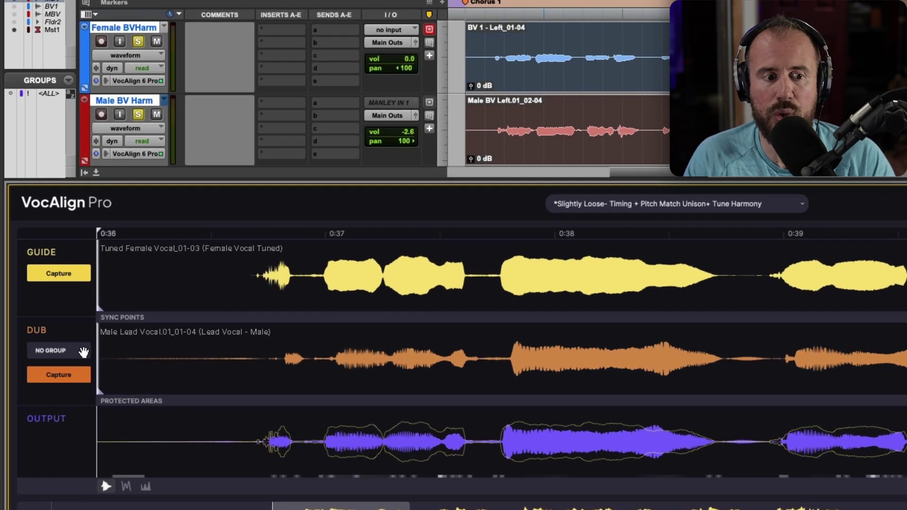
# Under Dub, choose New Group for next capture so the next dub lands in Group 1.
pyautogui.click(83, 351)
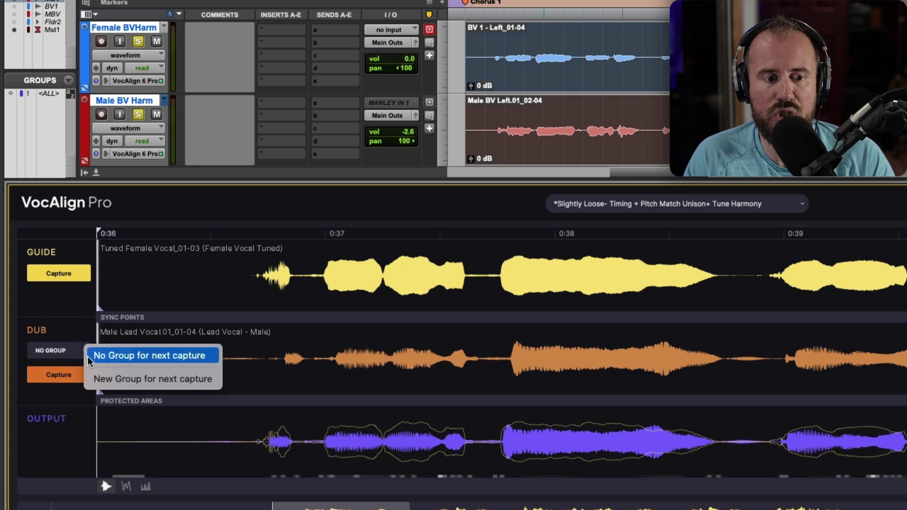
pyautogui.click(113, 379)
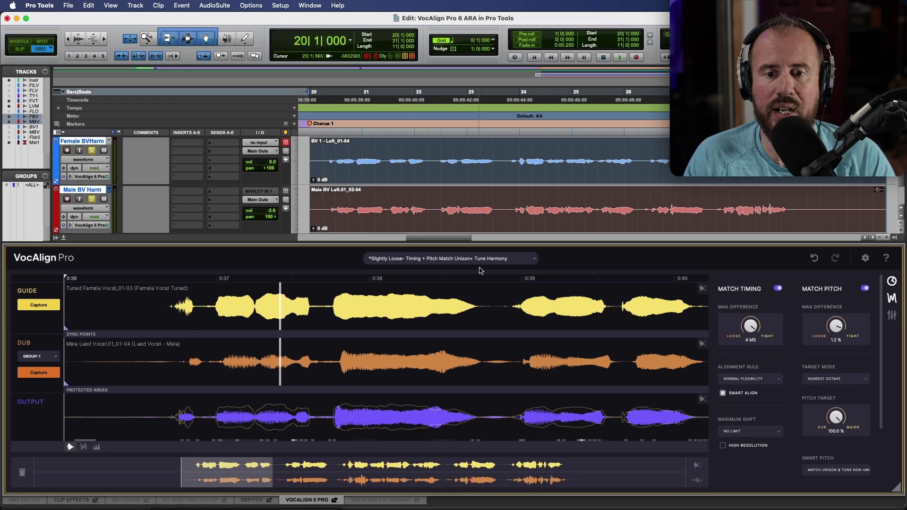
pyautogui.click(537, 258)
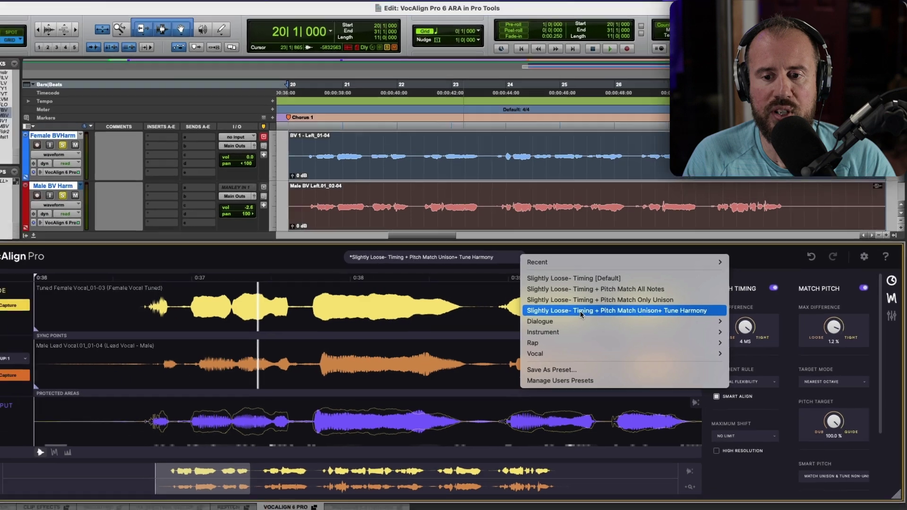
# Reapply the timing plus unison/tune-harmony preset, capture Male BV Left, then audition Male Lead Vocal as dub.
pyautogui.click(438, 318)
pyautogui.click(49, 373)
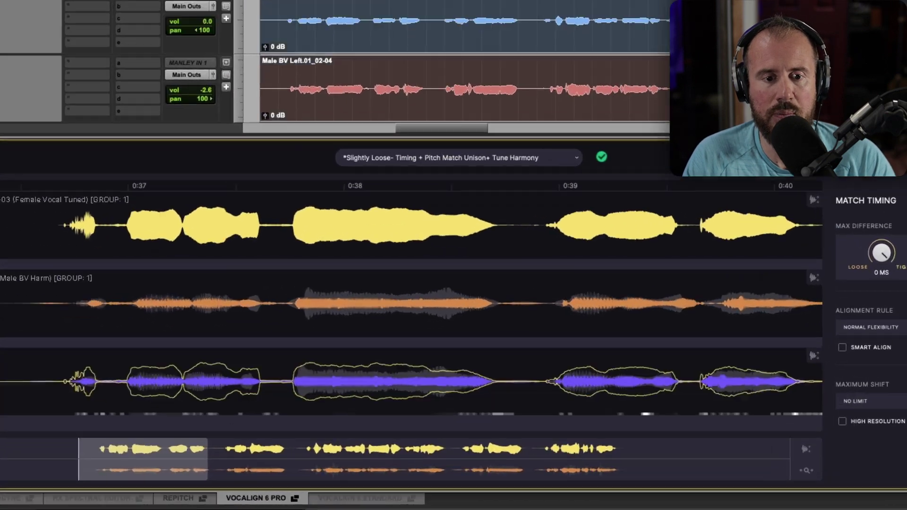
pyautogui.rightClick(307, 366)
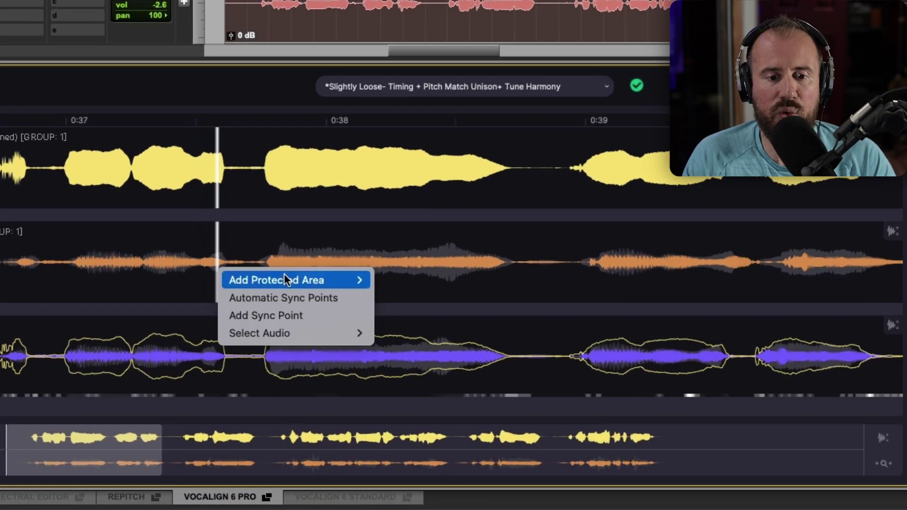
pyautogui.moveTo(286, 334)
pyautogui.click(430, 333)
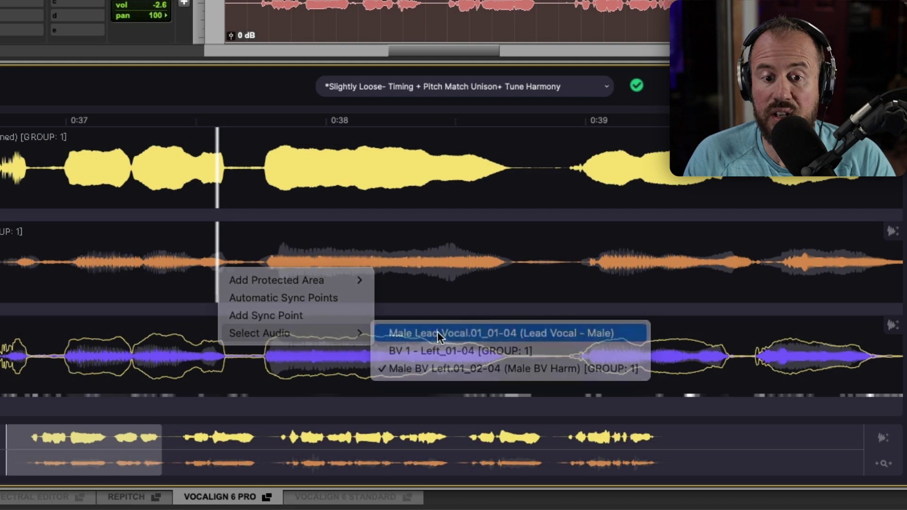
pyautogui.click(422, 289)
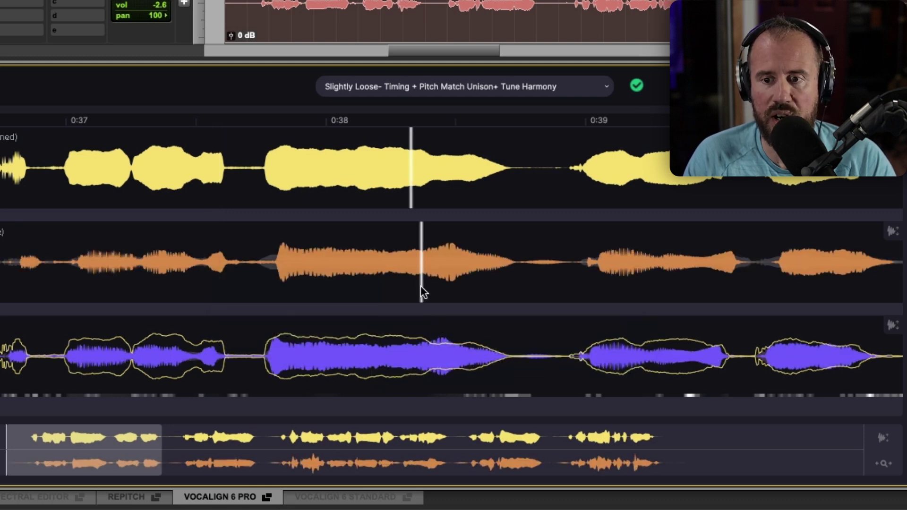
# Audition the dub lane with BV 1 - Left, then with Male BV Left, further along the phrase.
pyautogui.rightClick(384, 267)
pyautogui.moveTo(496, 330)
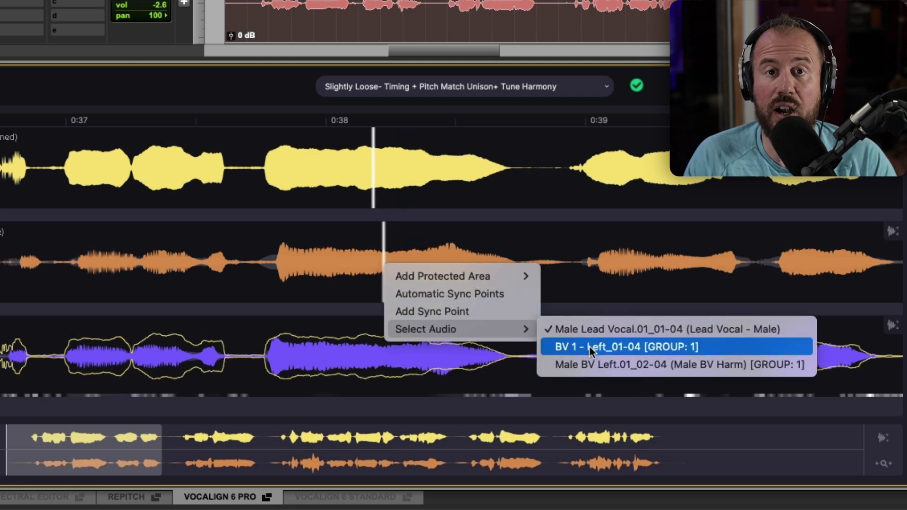
pyautogui.click(589, 346)
pyautogui.click(615, 267)
pyautogui.rightClick(484, 280)
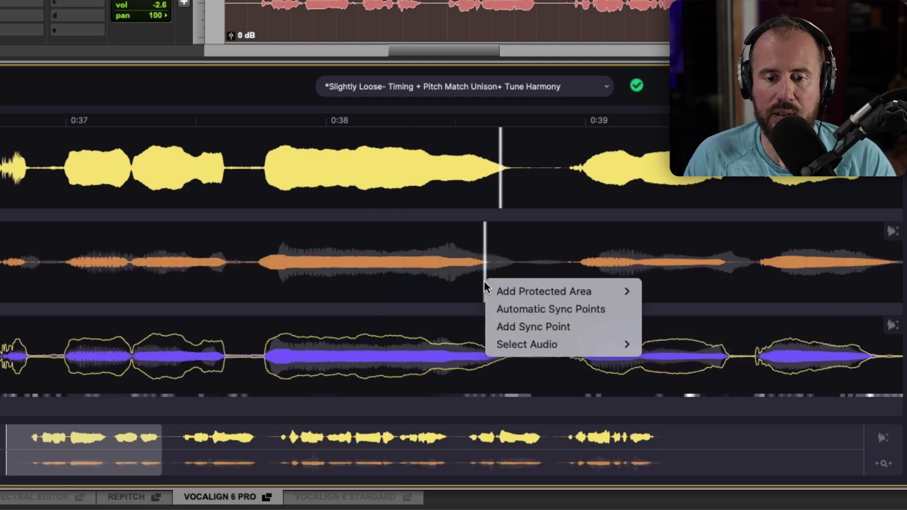
pyautogui.moveTo(553, 341)
pyautogui.click(664, 375)
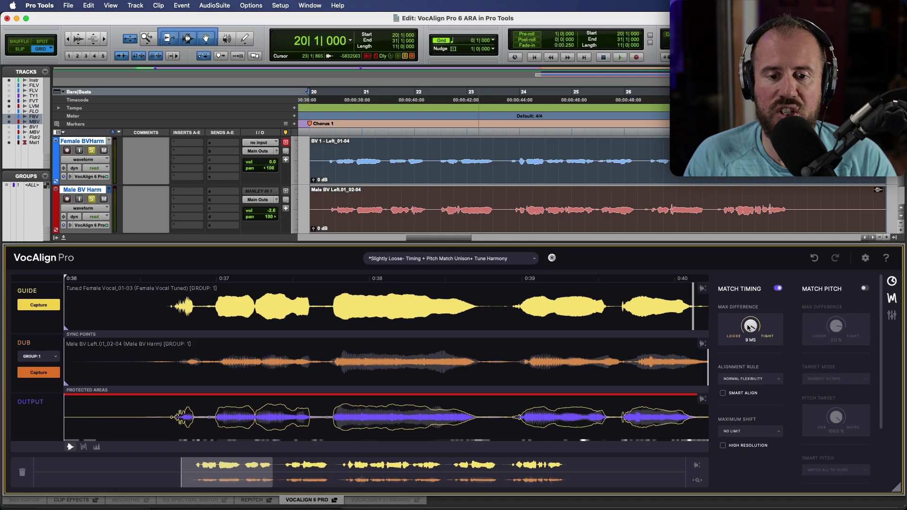
# Switch the dub back to BV 1 - Left at the long held note and close VocAlign.
pyautogui.click(438, 378)
pyautogui.rightClick(438, 380)
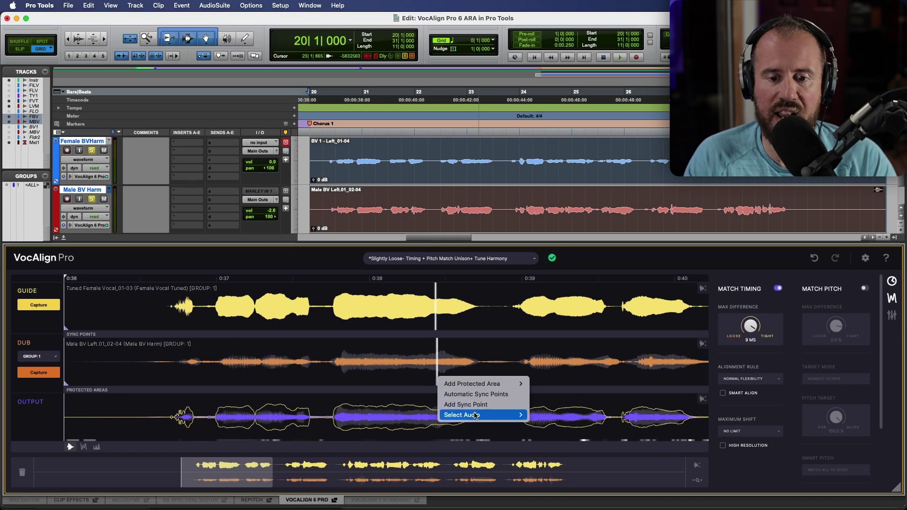
pyautogui.moveTo(487, 414)
pyautogui.click(560, 428)
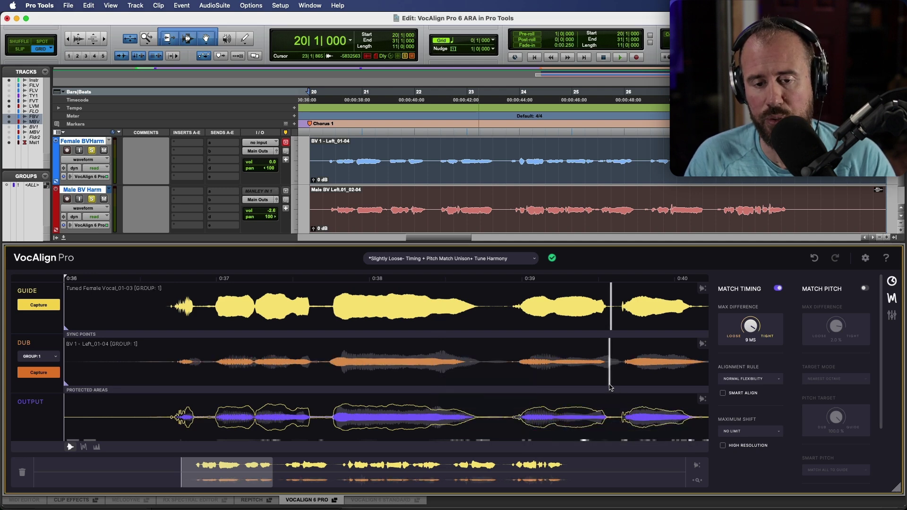
pyautogui.click(311, 499)
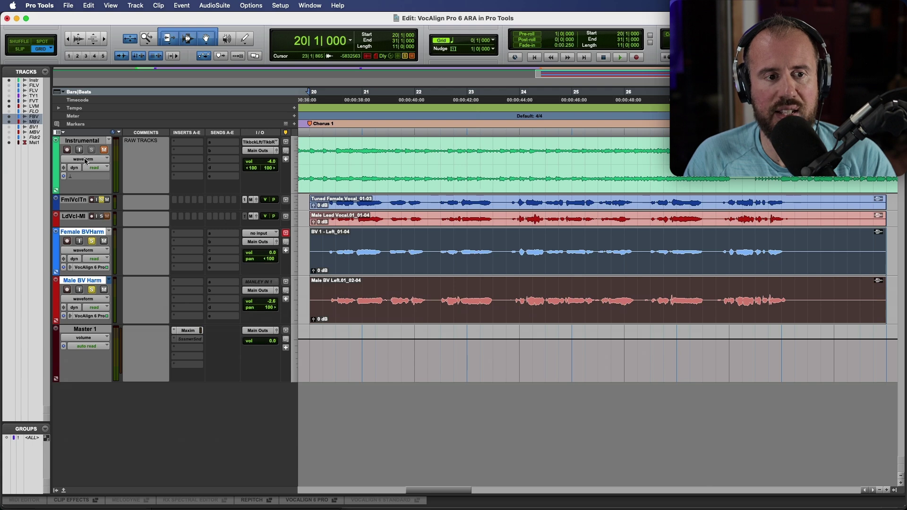
# Enlarge FemaleVoclTnd and LeadVocal-Male, then play the chorus from bar 20 beat 2 to bar 23.
pyautogui.hotkey('ctrl', 'Down')
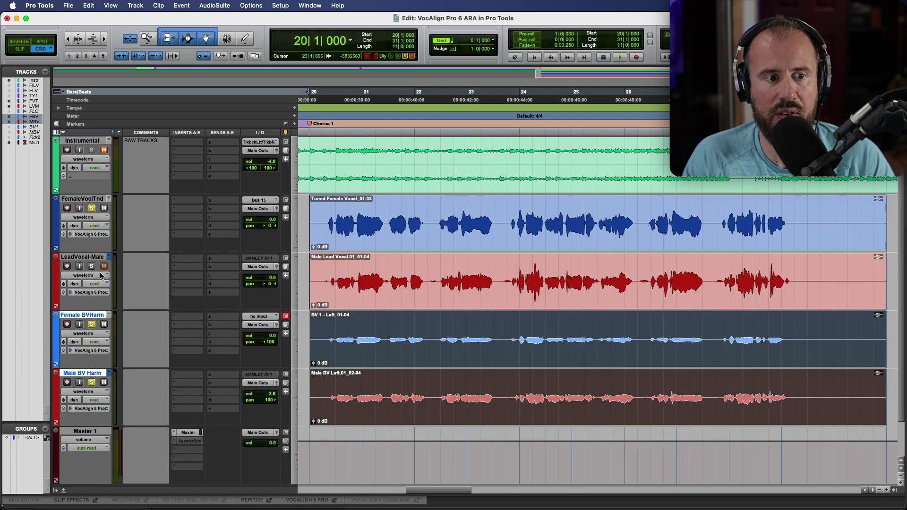
pyautogui.click(324, 220)
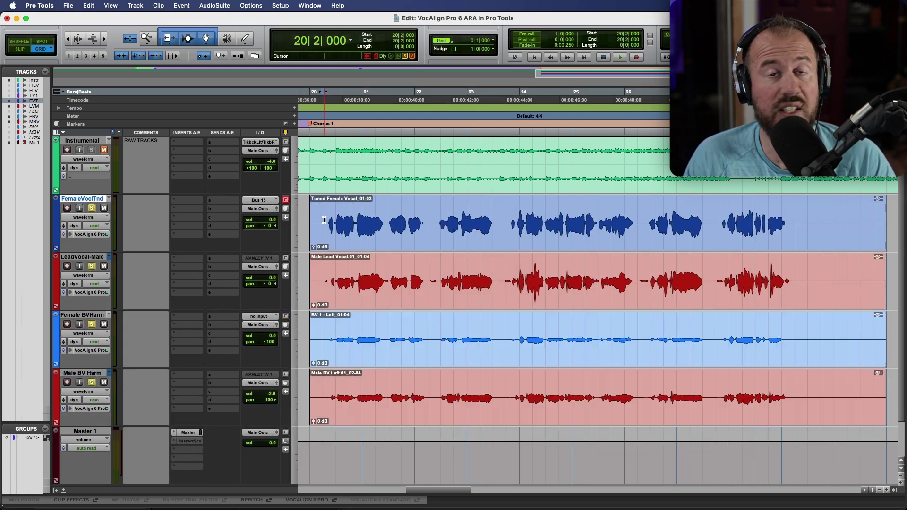
pyautogui.press('space')
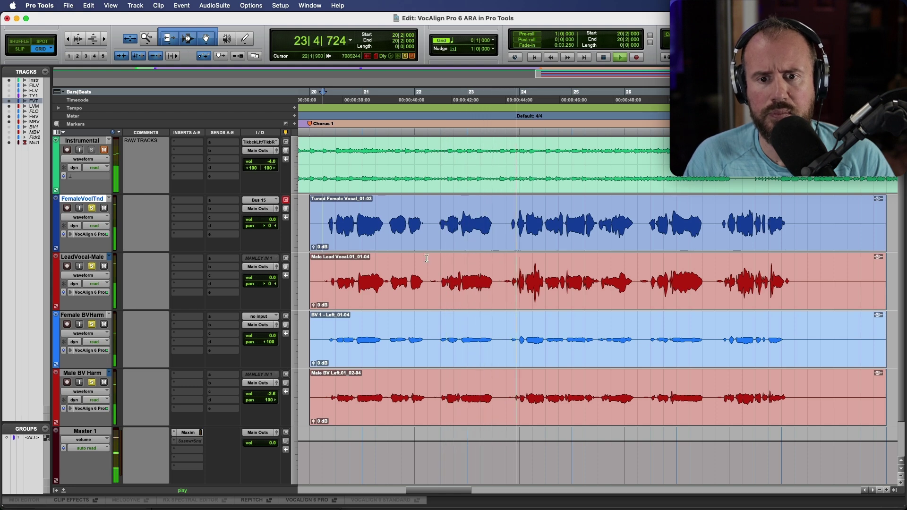
pyautogui.click(503, 279)
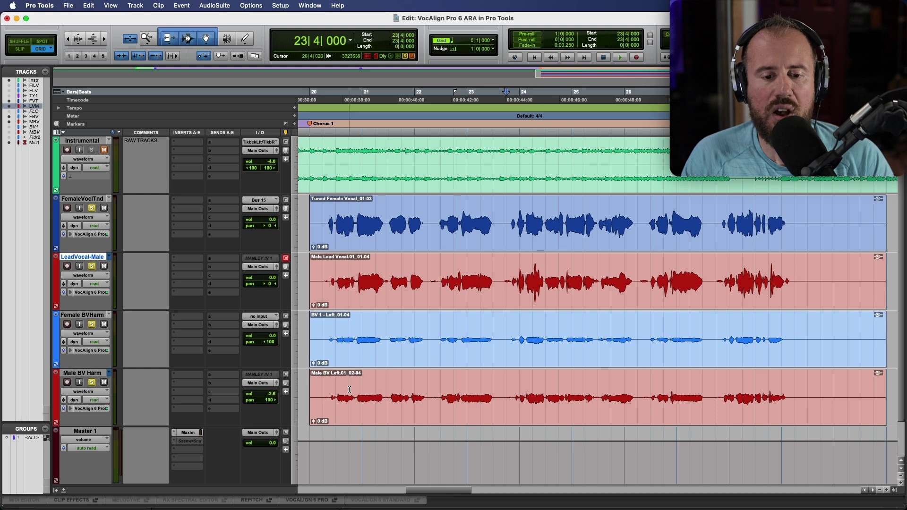
pyautogui.click(312, 498)
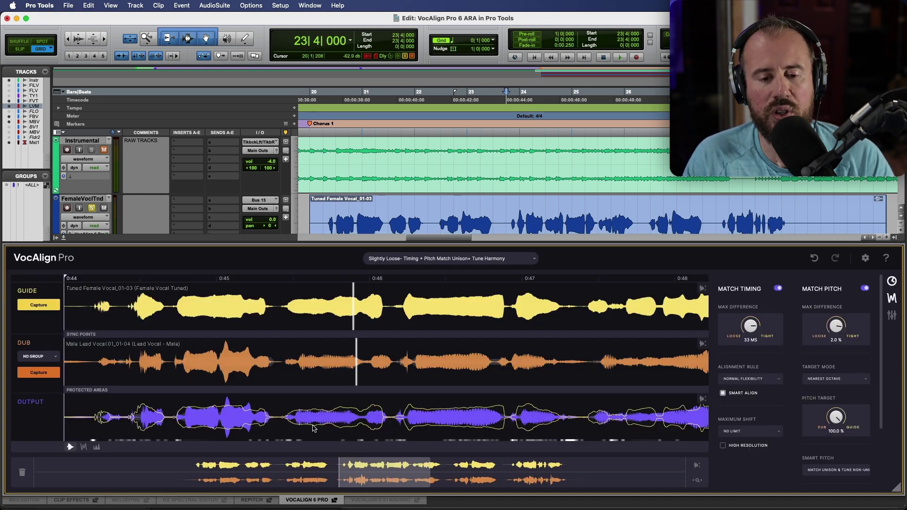
pyautogui.click(314, 501)
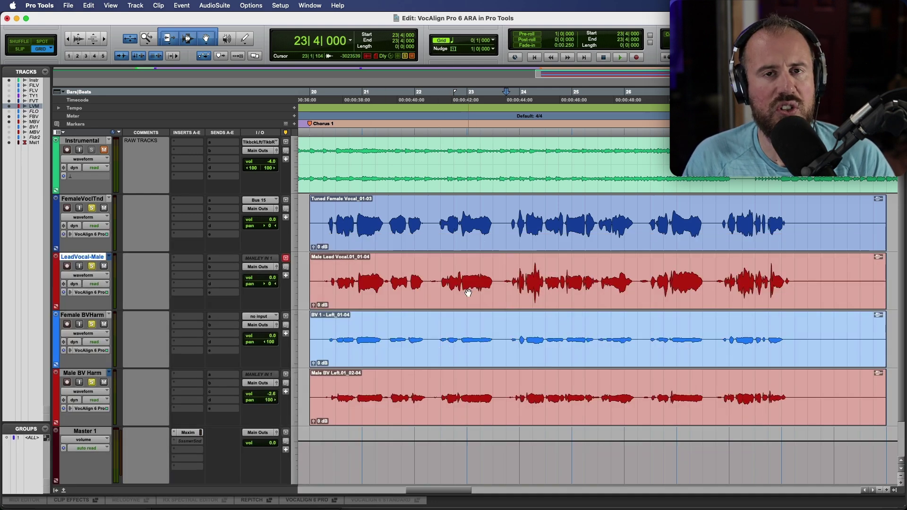
# Apply VocAlign 6 Pro > Render to the Male Lead Vocal, BV 1 - Left and Male BV Left clips.
pyautogui.click(490, 295)
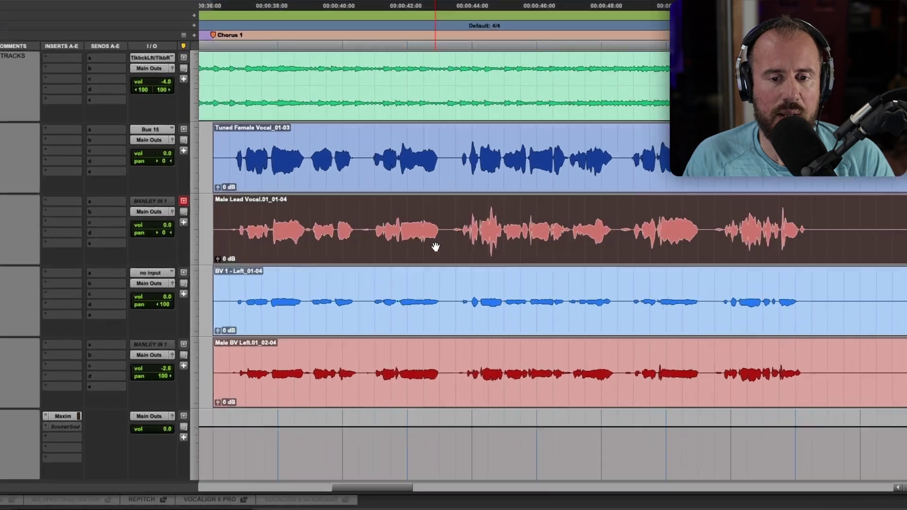
pyautogui.rightClick(489, 292)
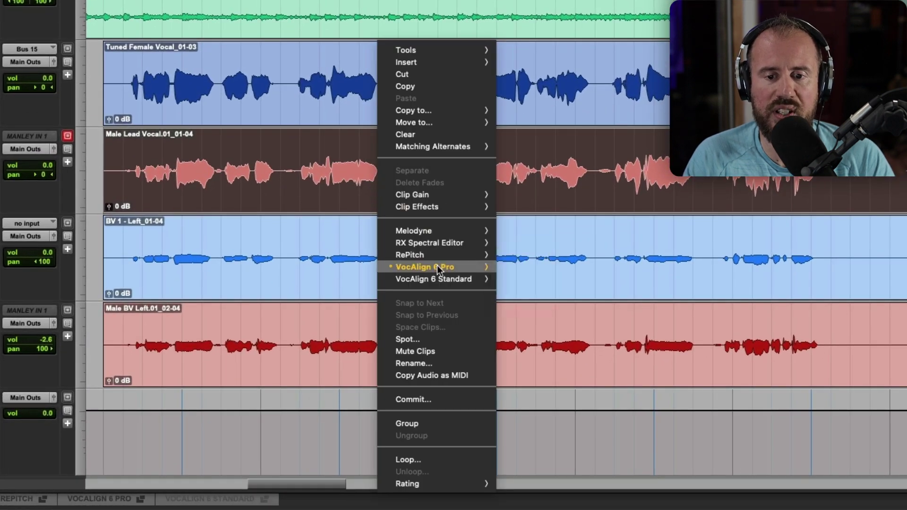
pyautogui.moveTo(437, 267)
pyautogui.click(518, 307)
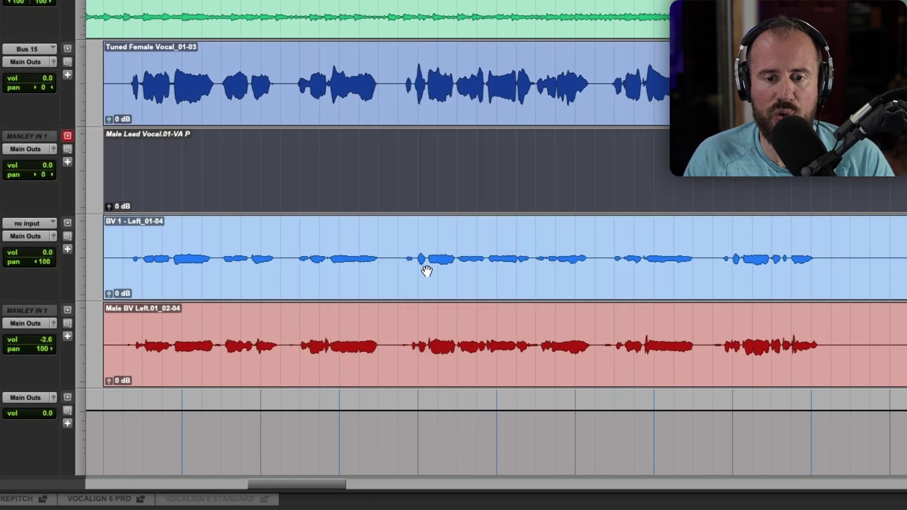
pyautogui.click(404, 263)
pyautogui.rightClick(405, 265)
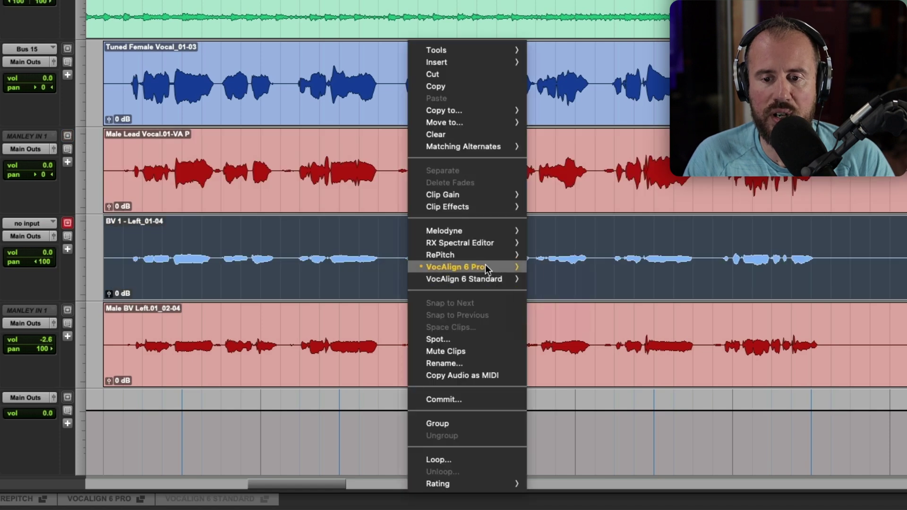
pyautogui.moveTo(486, 265)
pyautogui.click(554, 307)
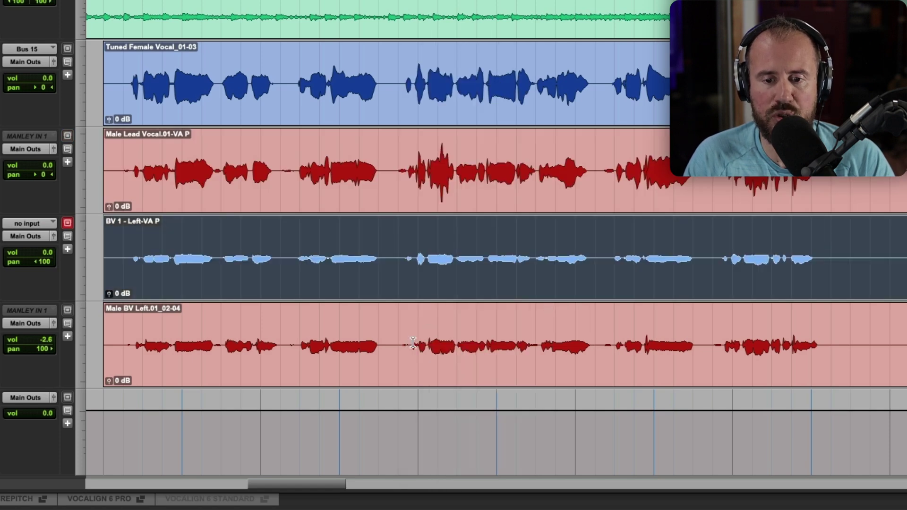
pyautogui.rightClick(415, 340)
pyautogui.moveTo(482, 267)
pyautogui.click(553, 307)
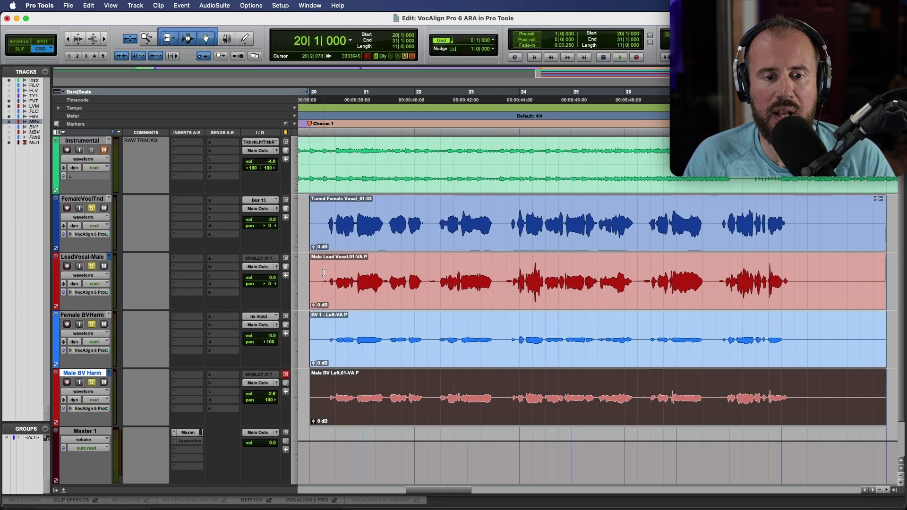
pyautogui.click(324, 272)
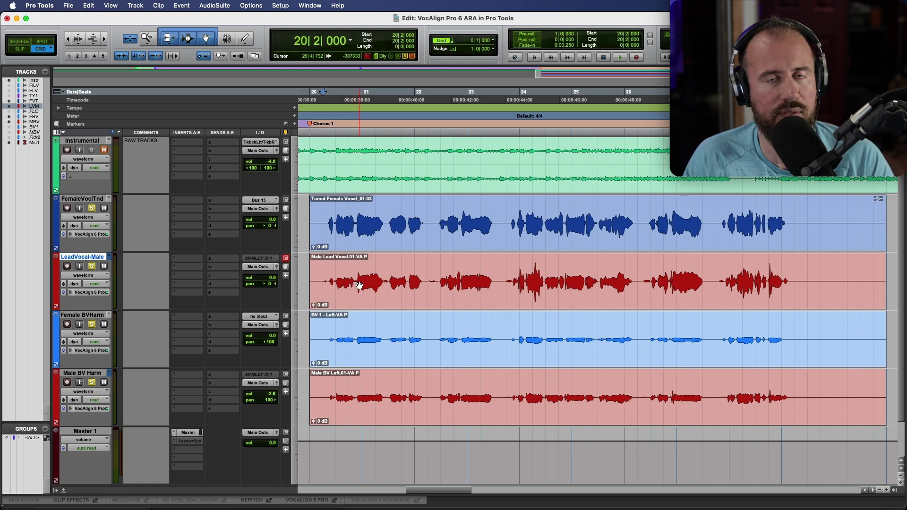
# Drag short fade-ins at the bar 20 starts of the Male Lead Vocal and BV 1 - Left clips.
pyautogui.click(313, 259)
pyautogui.click(322, 259)
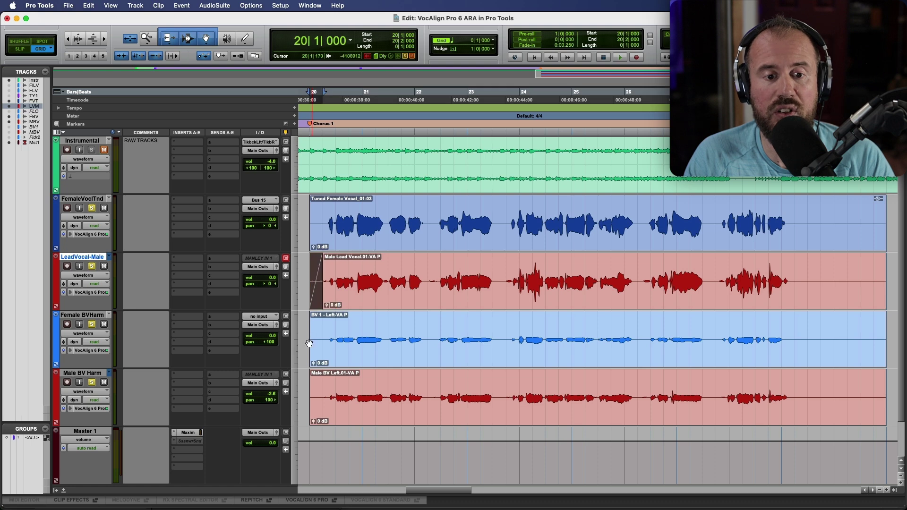
pyautogui.moveTo(311, 317); pyautogui.dragTo(323, 317)
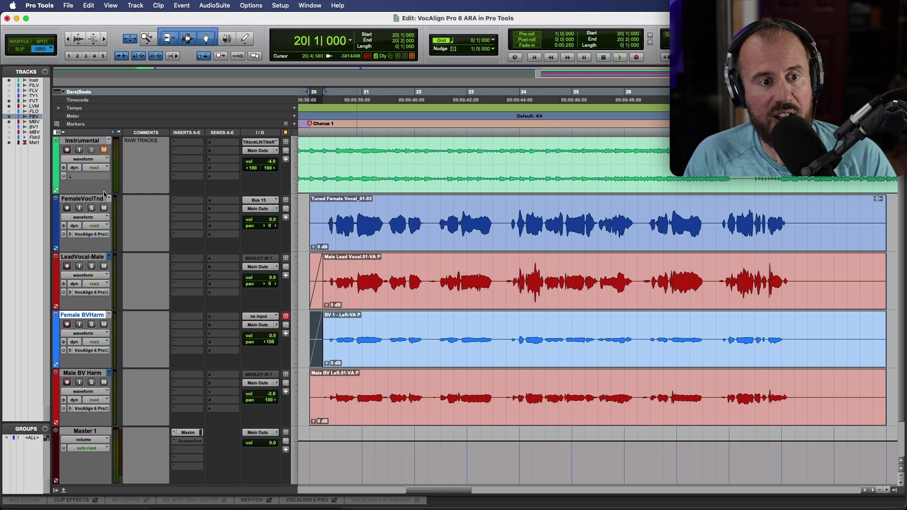
pyautogui.hscroll(-3, 311, 156)
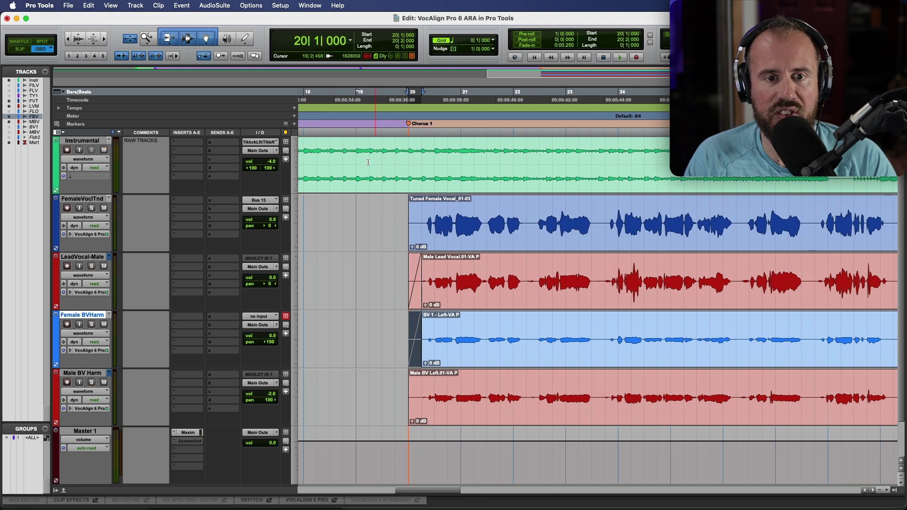
# Start playback from bar 19 on the Instrumental track into Chorus 1.
pyautogui.click(356, 158)
pyautogui.hscroll(3, 418, 180)
pyautogui.press('space')
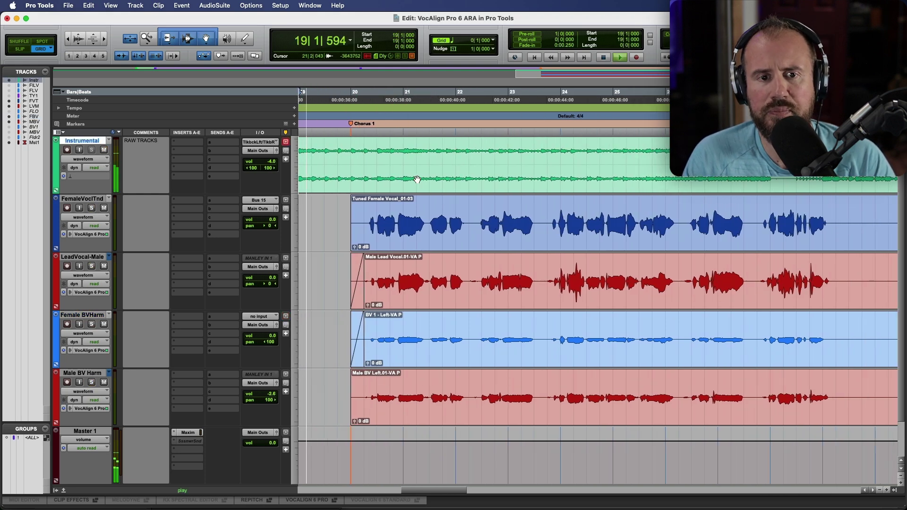